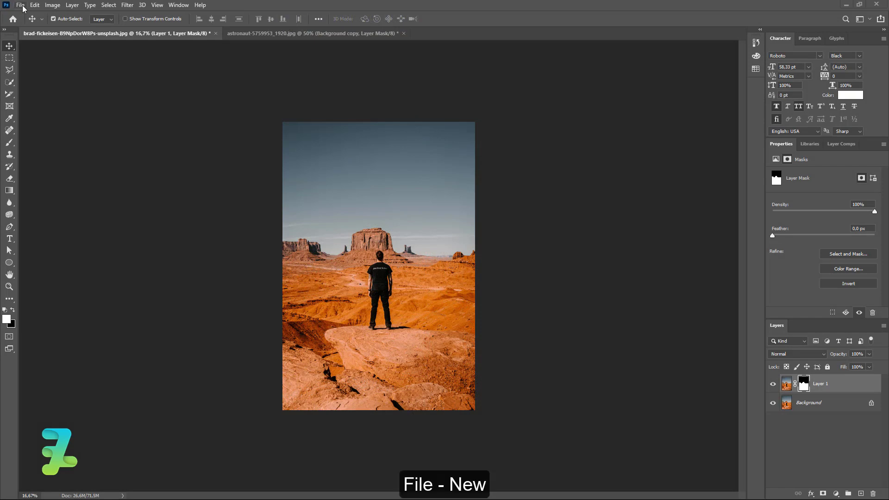
Create an A3 print document, 297 × 420 mm, 300 ppi, RGB 8-bit, white background
{"action": "left_click", "coordinate": [20, 5]}
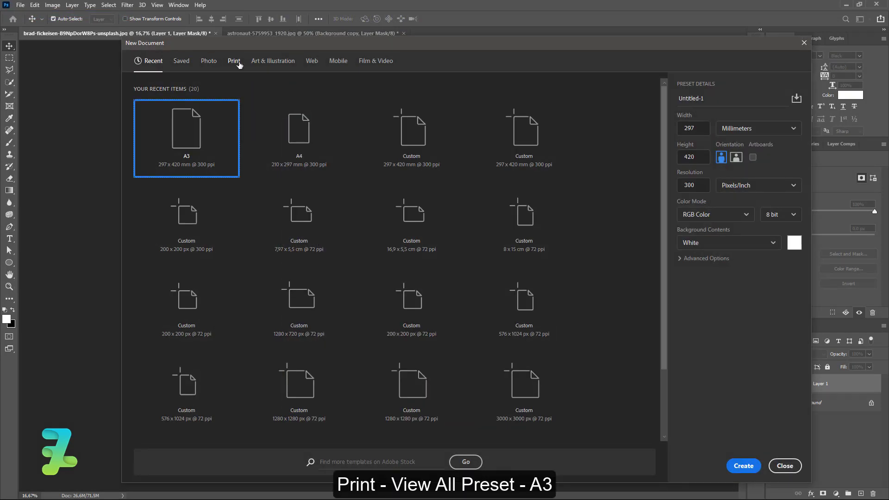
{"action": "left_click", "coordinate": [234, 62]}
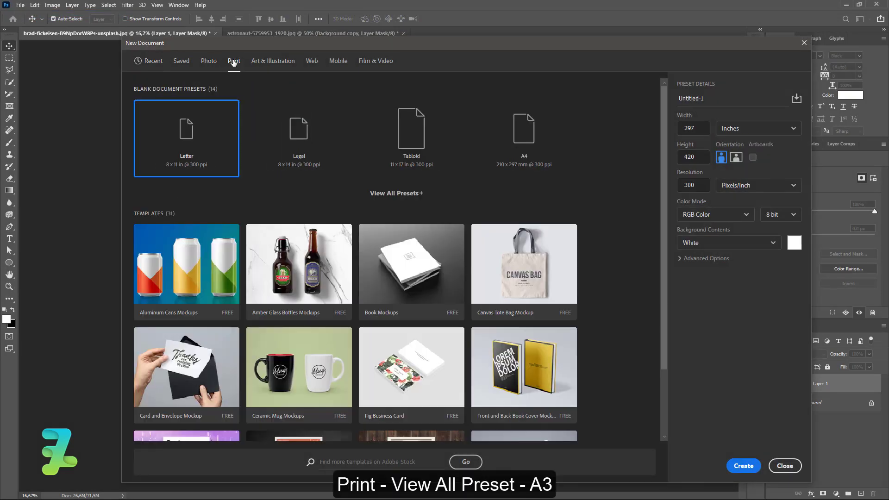
{"action": "left_click", "coordinate": [387, 193]}
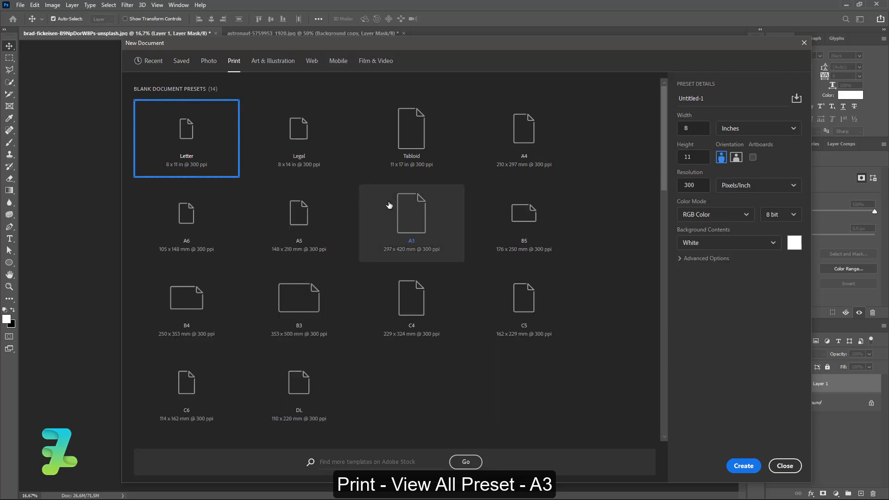
{"action": "left_click", "coordinate": [397, 239]}
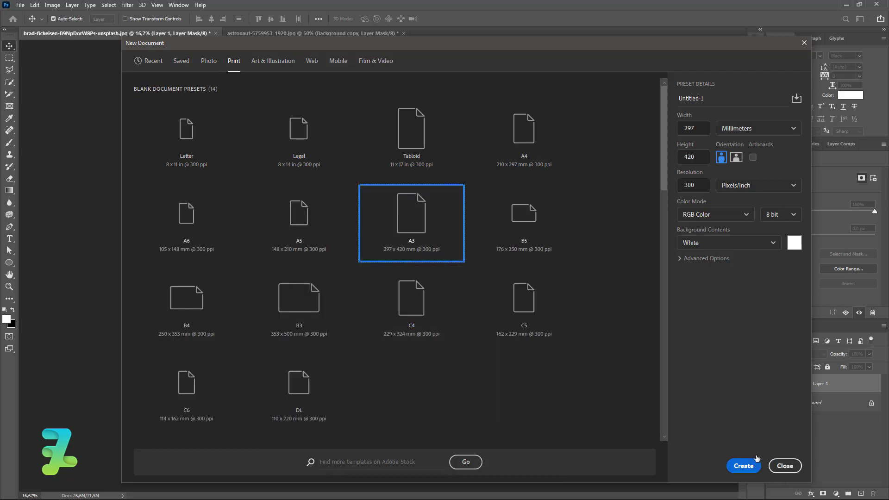
{"action": "left_click", "coordinate": [758, 128]}
{"action": "left_click", "coordinate": [740, 196]}
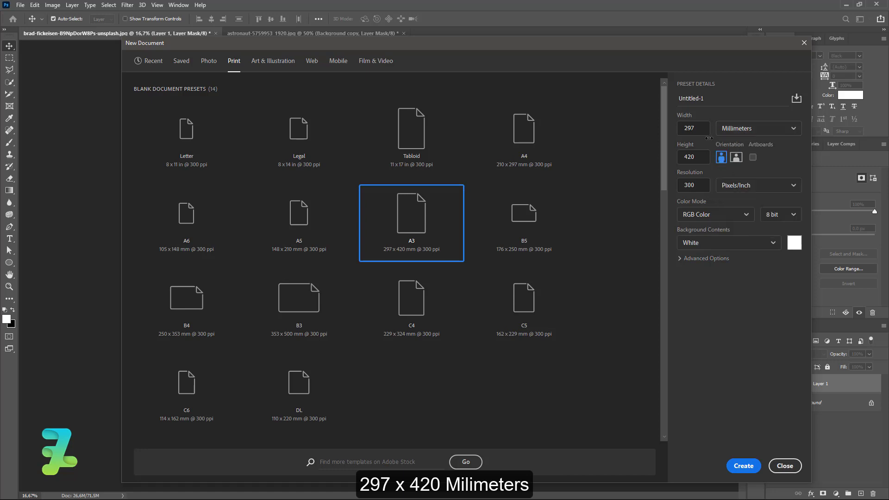
{"action": "left_click", "coordinate": [737, 186]}
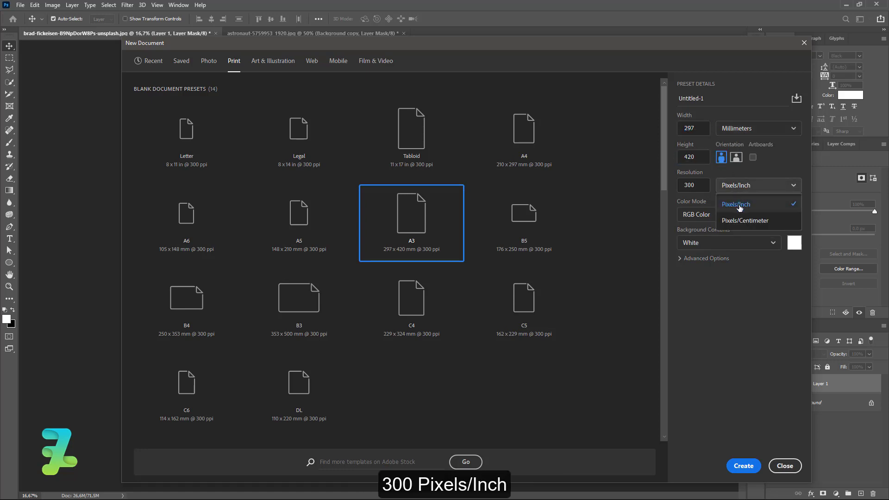
{"action": "left_click", "coordinate": [782, 215]}
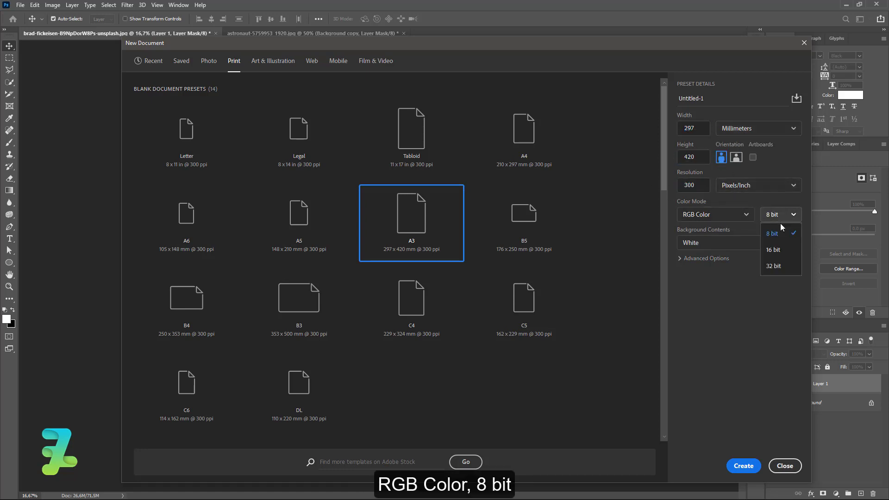
{"action": "left_click", "coordinate": [776, 234]}
{"action": "left_click", "coordinate": [724, 242]}
{"action": "left_click", "coordinate": [722, 259]}
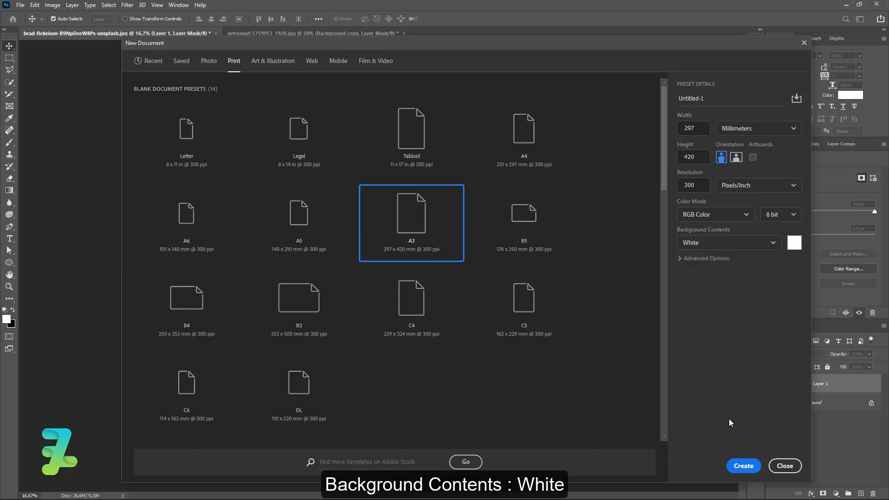
{"action": "left_click", "coordinate": [741, 467]}
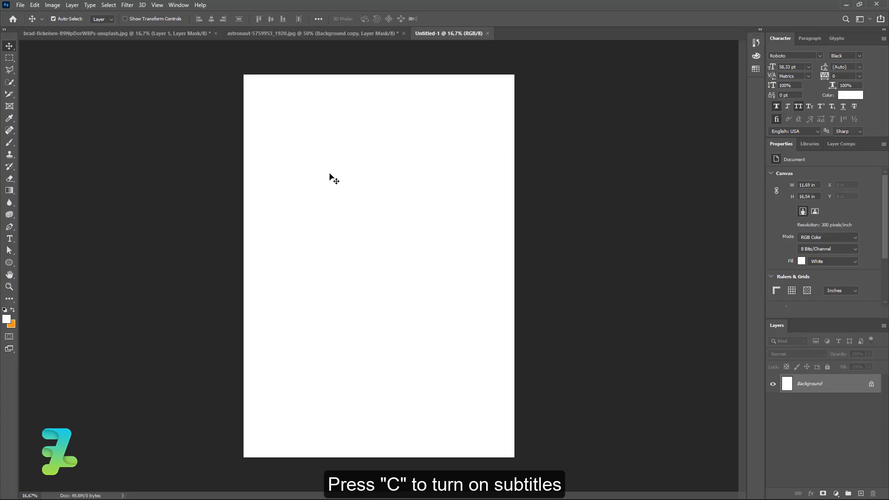
Check the hiker photo's sky cut-out and target the cut-out layer's image, not its mask
{"action": "left_click", "coordinate": [120, 33]}
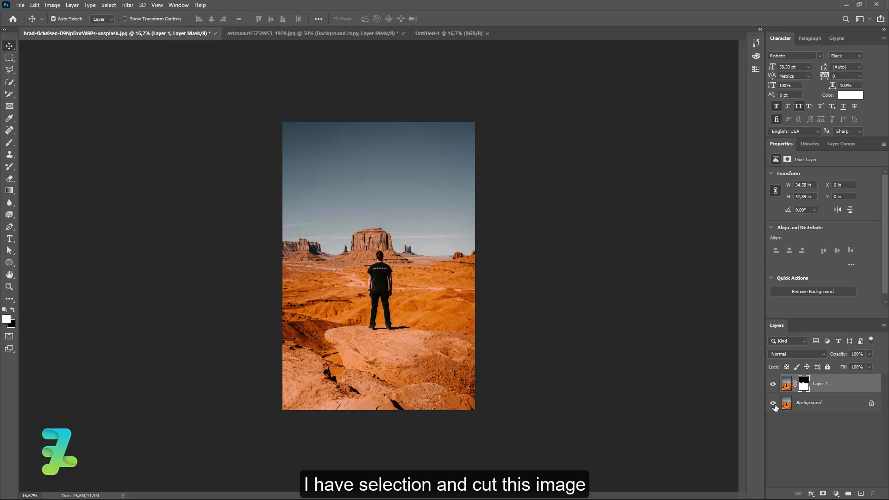
{"action": "left_click", "coordinate": [773, 403]}
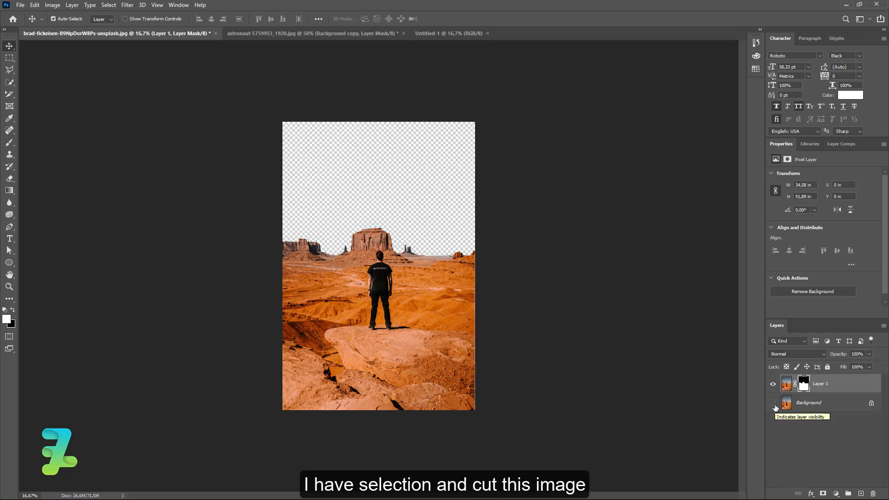
{"action": "left_click", "coordinate": [774, 402]}
{"action": "left_click", "coordinate": [787, 384]}
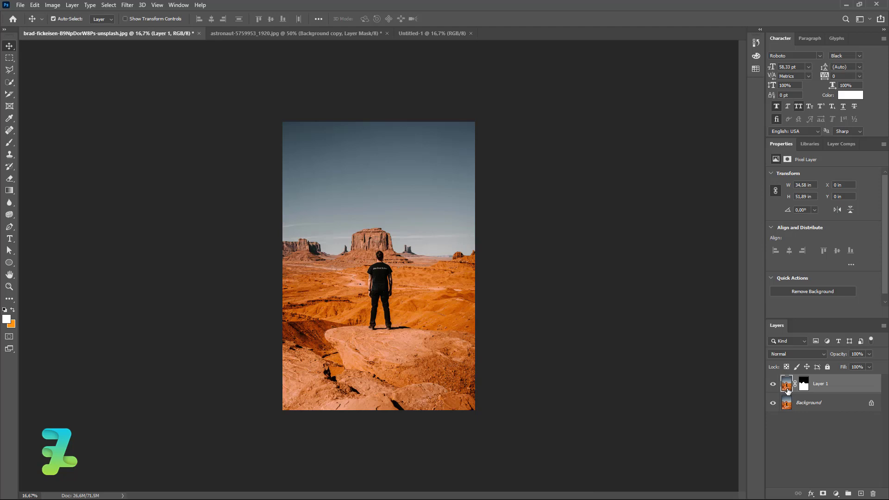
Copy the cut-out hiker layer into the A3 document and redock the photo as a tab
{"action": "right_click", "coordinate": [167, 34]}
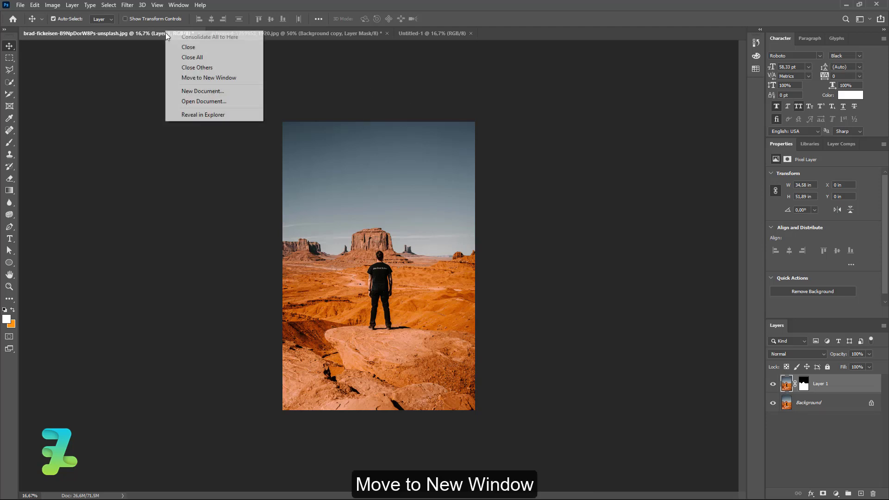
{"action": "left_click", "coordinate": [208, 78]}
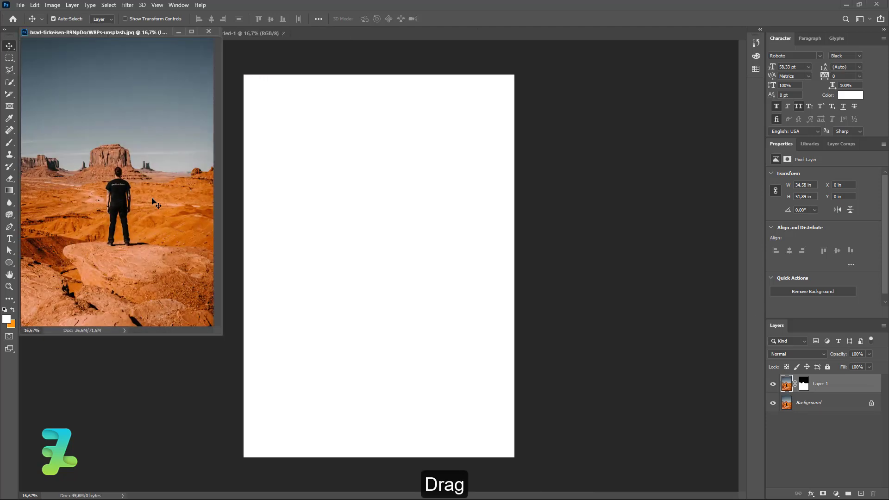
{"action": "left_click_drag", "start_coordinate": [153, 202], "coordinate": [343, 294]}
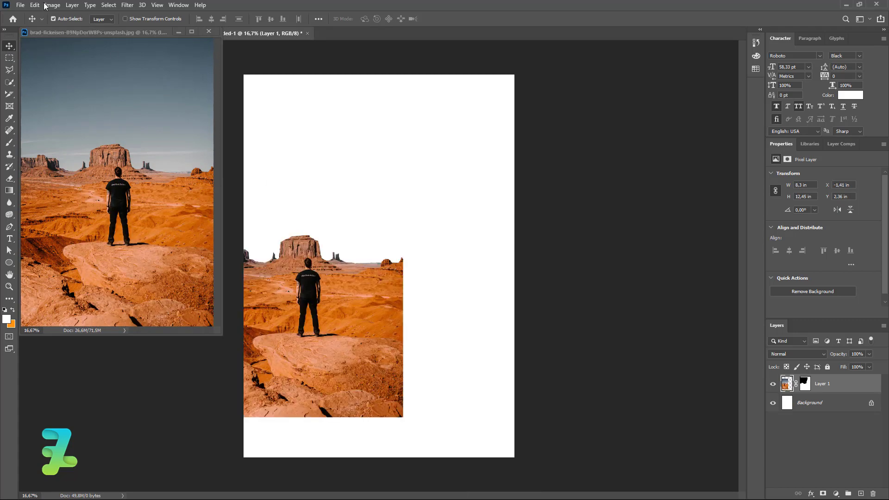
{"action": "left_click_drag", "start_coordinate": [65, 37], "coordinate": [220, 41]}
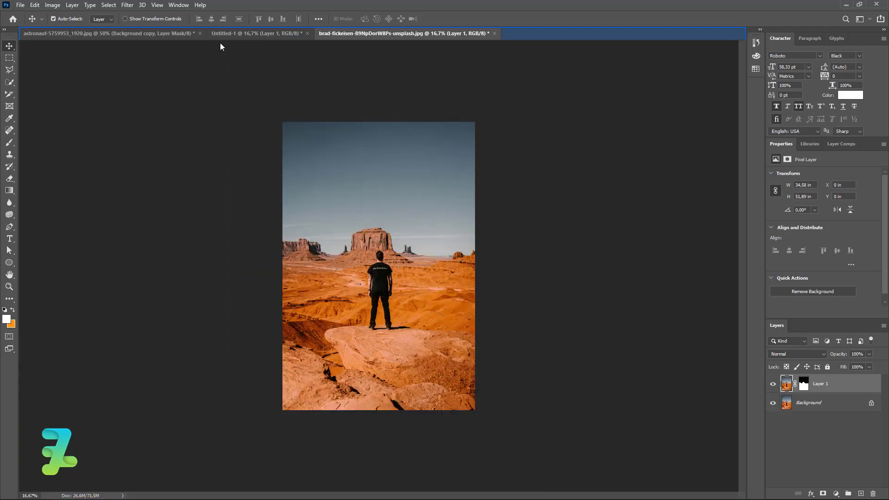
{"action": "left_click", "coordinate": [223, 37]}
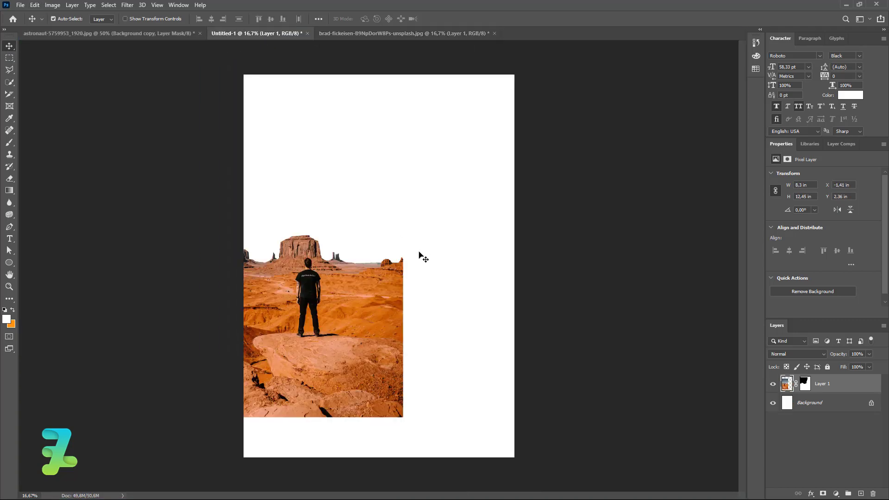
Scale the hiker photo to span the page width and fill the lower half, then target Background
{"action": "left_click_drag", "start_coordinate": [340, 301], "coordinate": [416, 345]}
{"action": "key", "text": "ctrl+t"}
{"action": "left_click_drag", "start_coordinate": [479, 173], "coordinate": [565, 104]}
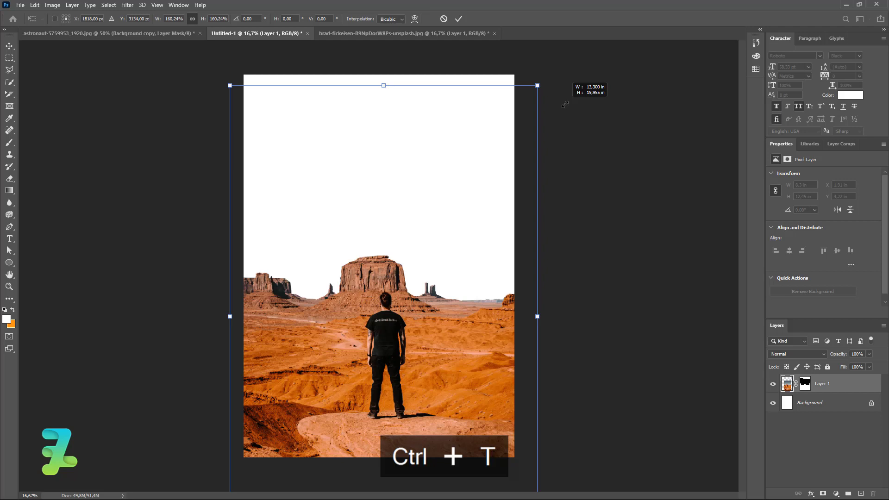
{"action": "left_click_drag", "start_coordinate": [420, 308], "coordinate": [416, 306]}
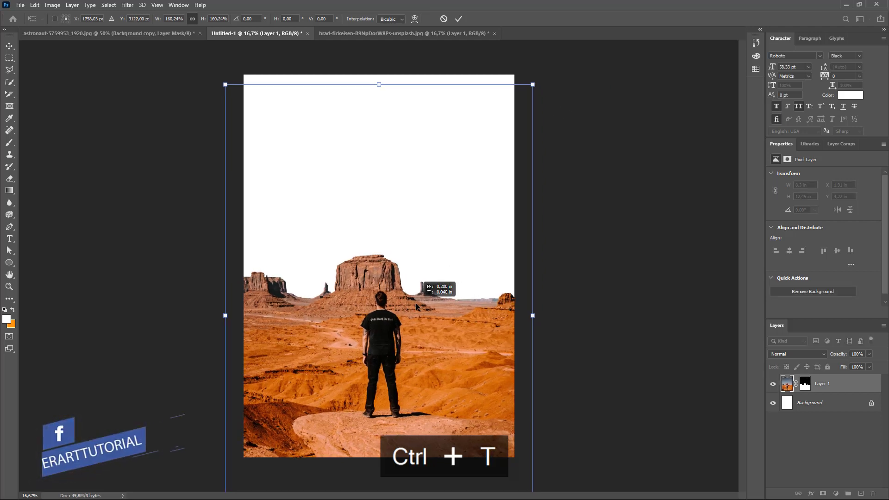
{"action": "left_click", "coordinate": [8, 46]}
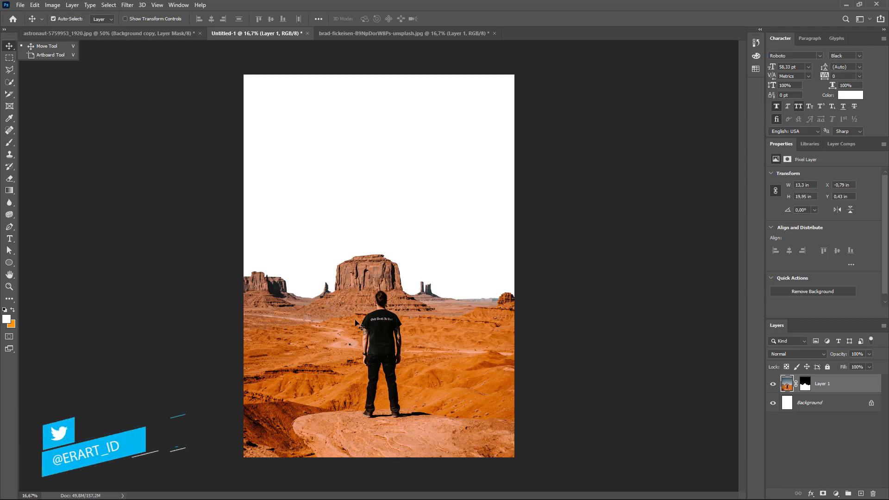
{"action": "left_click", "coordinate": [803, 405]}
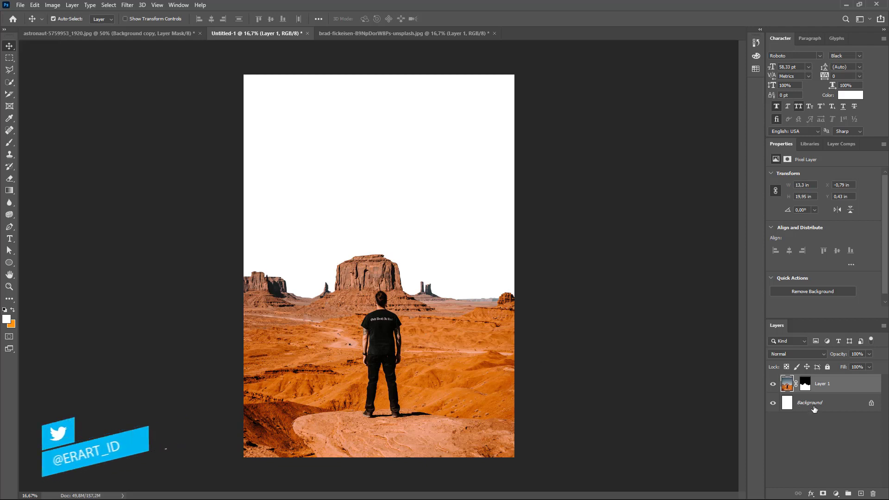
With the Gradient tool, set the gradient's left stop to navy #0b246d
{"action": "left_click", "coordinate": [9, 190]}
{"action": "left_click", "coordinate": [51, 189]}
{"action": "left_click", "coordinate": [72, 20]}
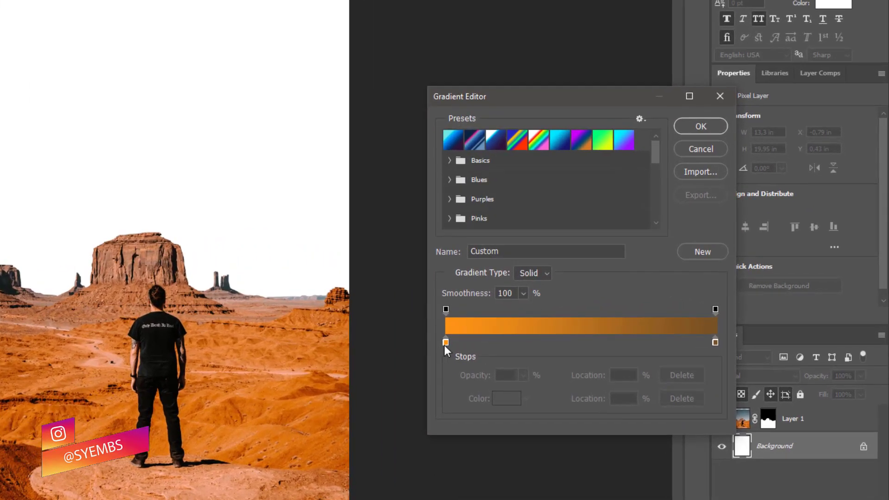
{"action": "double_click", "coordinate": [445, 345]}
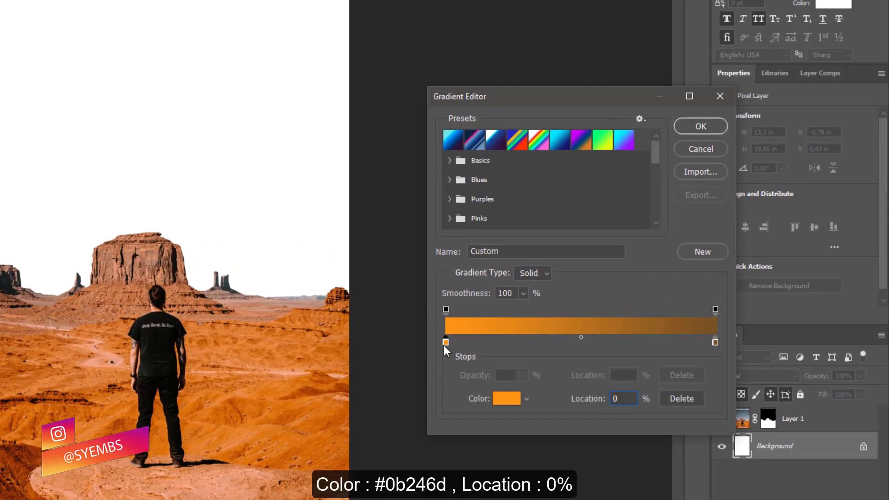
{"action": "left_click_drag", "start_coordinate": [550, 145], "coordinate": [521, 172]}
{"action": "double_click", "coordinate": [602, 289]}
{"action": "type", "text": "0b246d"}
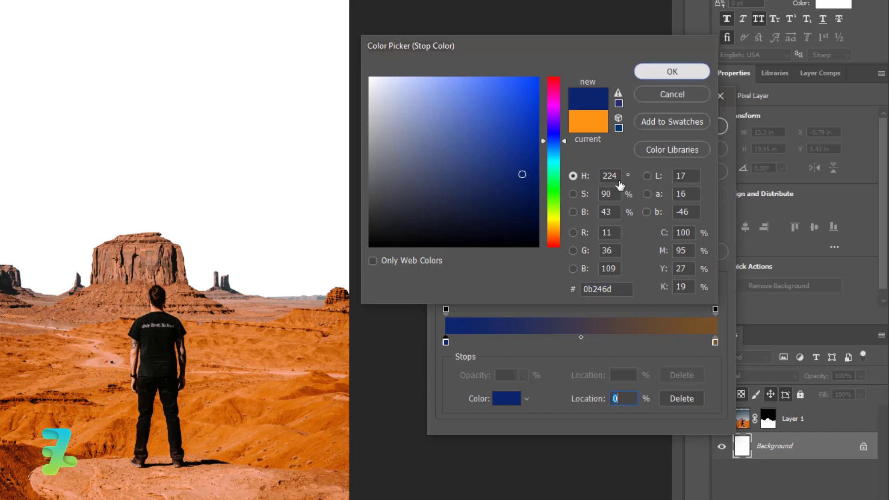
{"action": "left_click", "coordinate": [669, 71]}
Add a bright pink #d72f6e stop in the middle of the gradient
{"action": "left_click", "coordinate": [581, 342]}
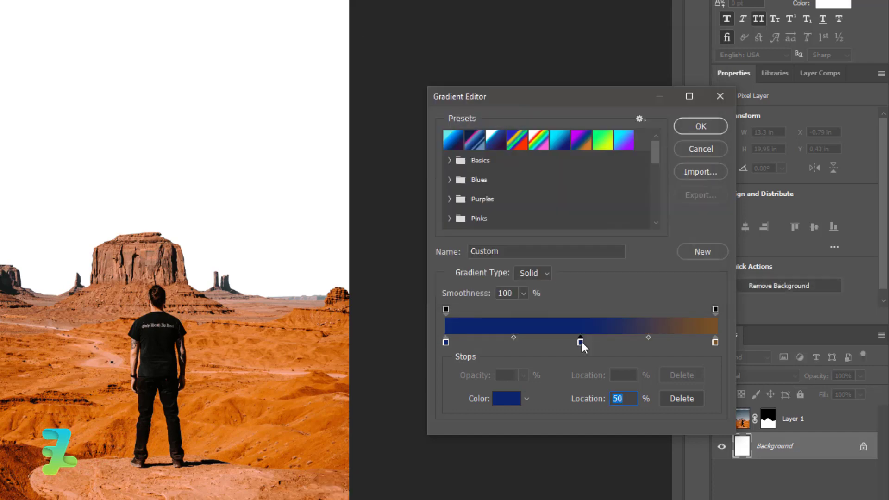
{"action": "double_click", "coordinate": [581, 342]}
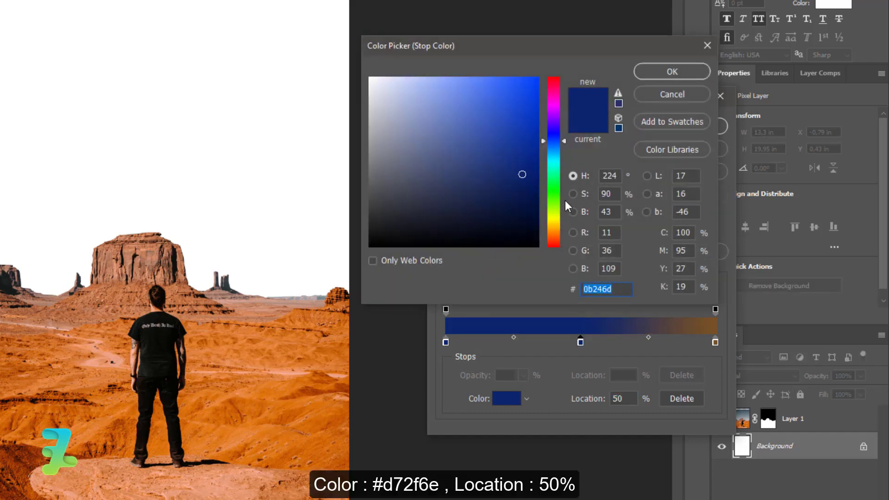
{"action": "mouse_move", "coordinate": [554, 110]}
{"action": "left_mouse_down"}
{"action": "mouse_move", "coordinate": [557, 79]}
{"action": "mouse_move", "coordinate": [555, 87]}
{"action": "left_mouse_up"}
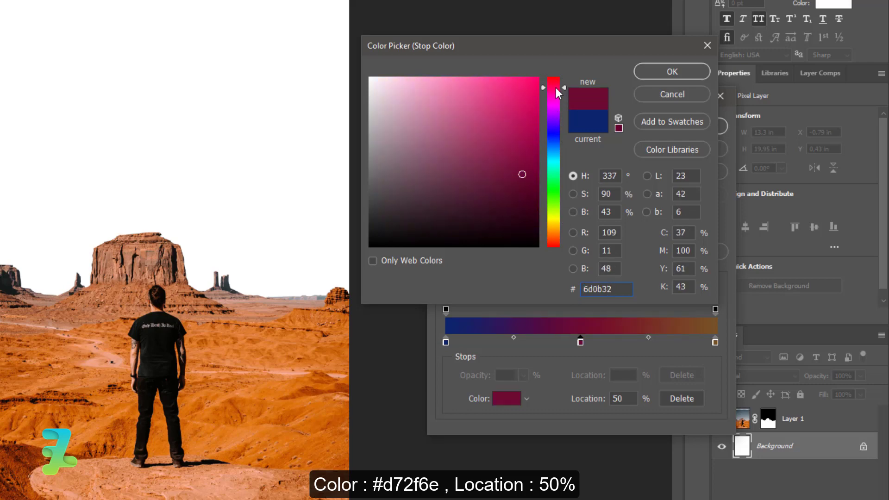
{"action": "mouse_move", "coordinate": [503, 115]}
{"action": "left_mouse_down"}
{"action": "mouse_move", "coordinate": [521, 68]}
{"action": "mouse_move", "coordinate": [493, 111]}
{"action": "mouse_move", "coordinate": [502, 104]}
{"action": "left_mouse_up"}
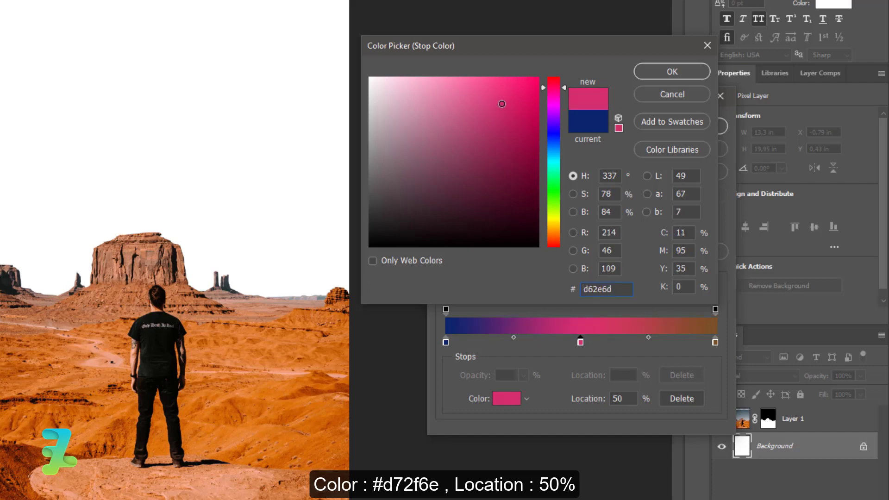
{"action": "type", "text": "d72f6e"}
{"action": "left_click", "coordinate": [652, 75]}
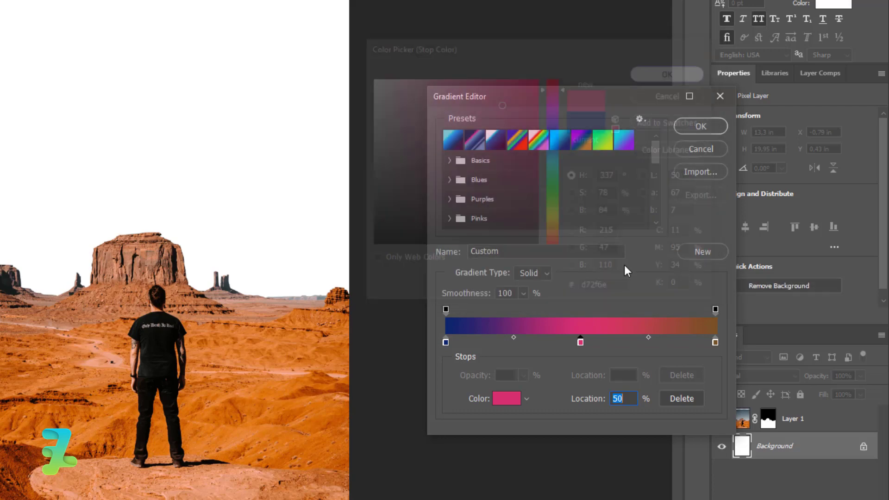
Add a gold #c5a35a stop at 75% of the gradient
{"action": "left_click", "coordinate": [648, 337]}
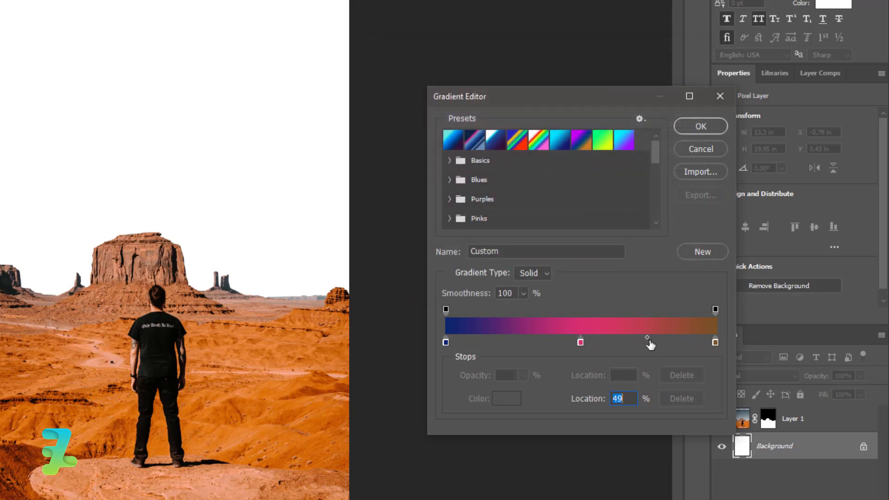
{"action": "left_click", "coordinate": [649, 342]}
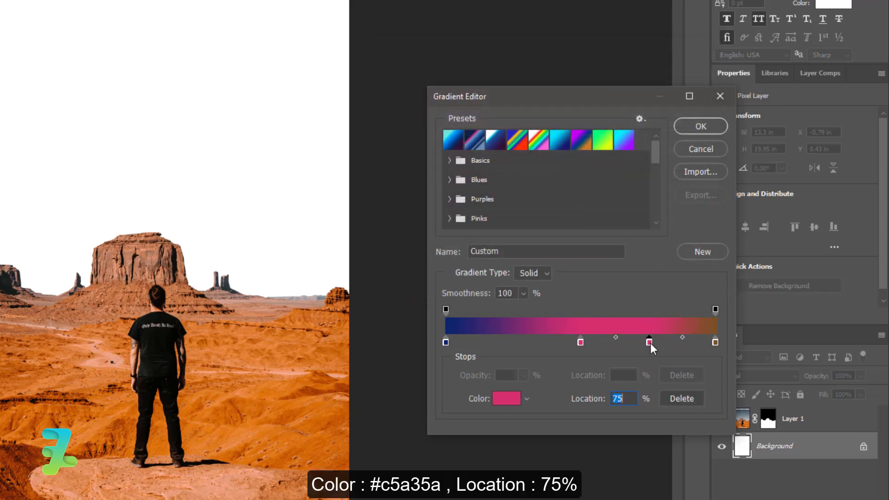
{"action": "double_click", "coordinate": [650, 343]}
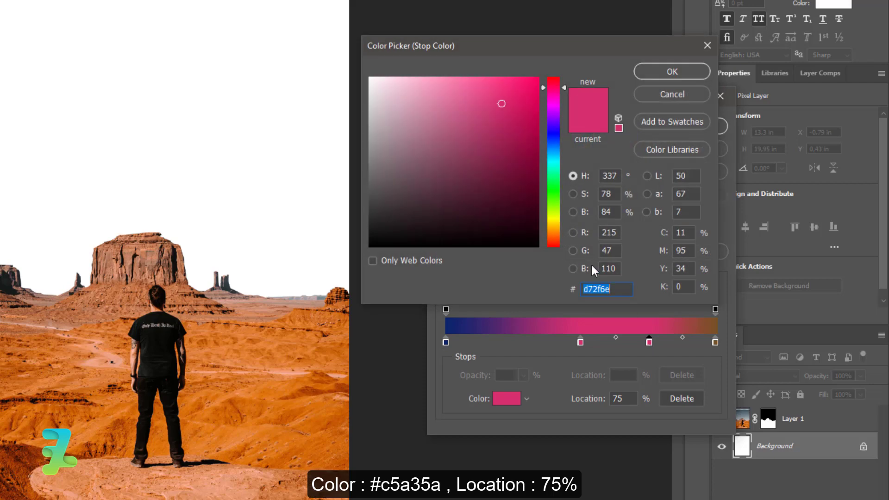
{"action": "left_click_drag", "start_coordinate": [554, 221], "coordinate": [555, 229]}
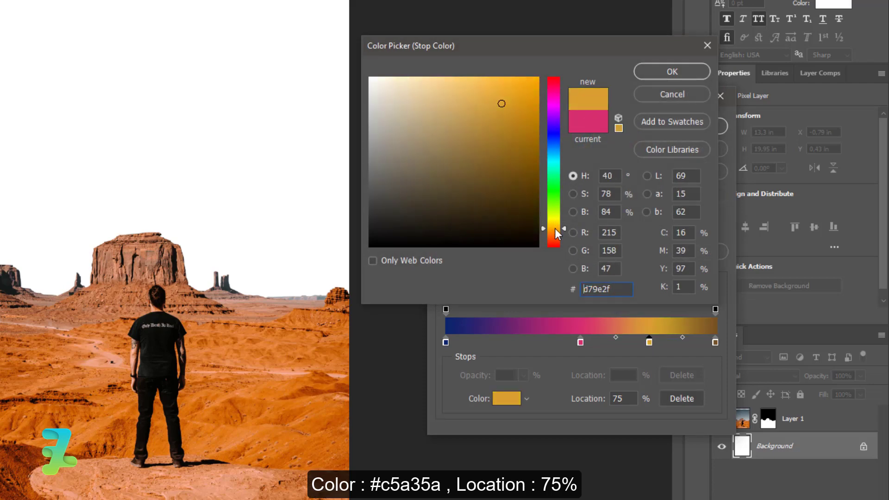
{"action": "mouse_move", "coordinate": [477, 88]}
{"action": "left_mouse_down"}
{"action": "mouse_move", "coordinate": [472, 68]}
{"action": "mouse_move", "coordinate": [461, 116]}
{"action": "left_mouse_up"}
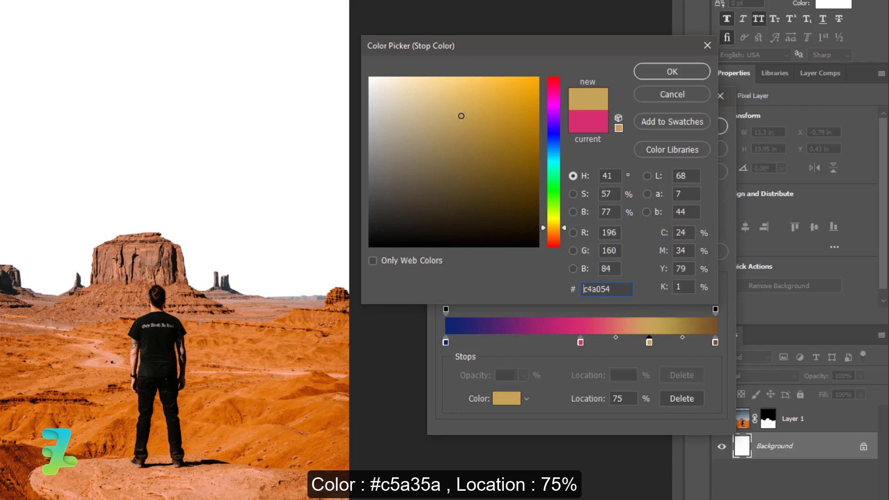
{"action": "type", "text": "c5a35a"}
{"action": "left_click", "coordinate": [672, 72]}
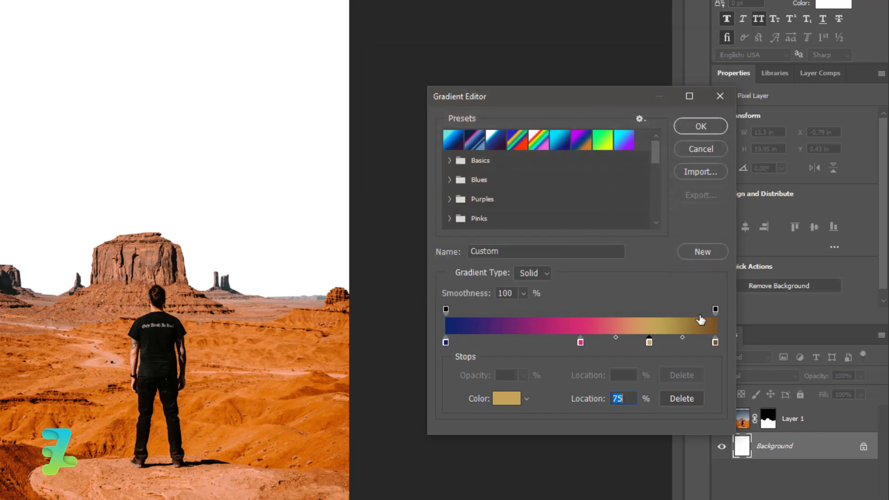
Make the end stop warm beige, accept the gradient, and fill the sky top to bottom
{"action": "double_click", "coordinate": [716, 343]}
{"action": "left_click_drag", "start_coordinate": [463, 139], "coordinate": [303, 22]}
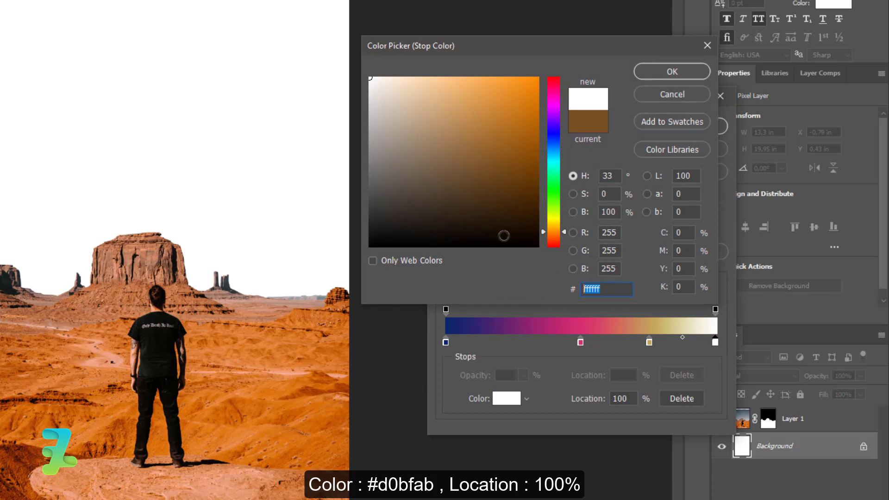
{"action": "left_click_drag", "start_coordinate": [364, 72], "coordinate": [399, 108]}
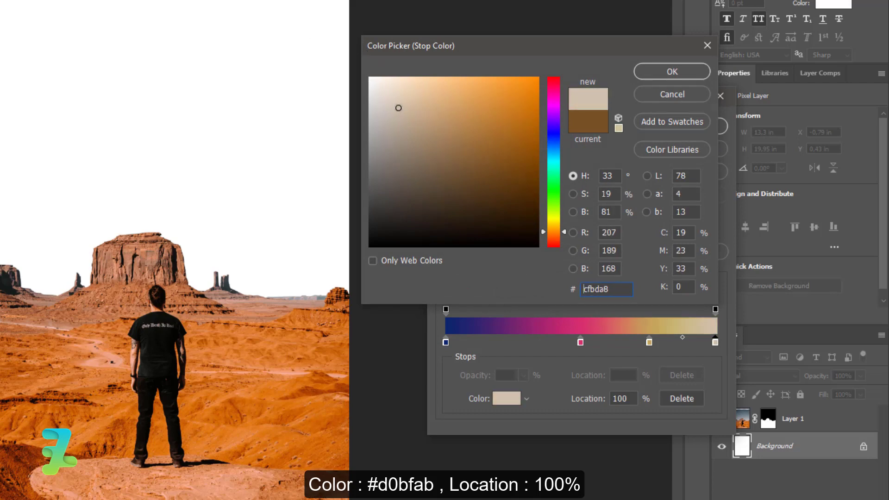
{"action": "left_click", "coordinate": [685, 71]}
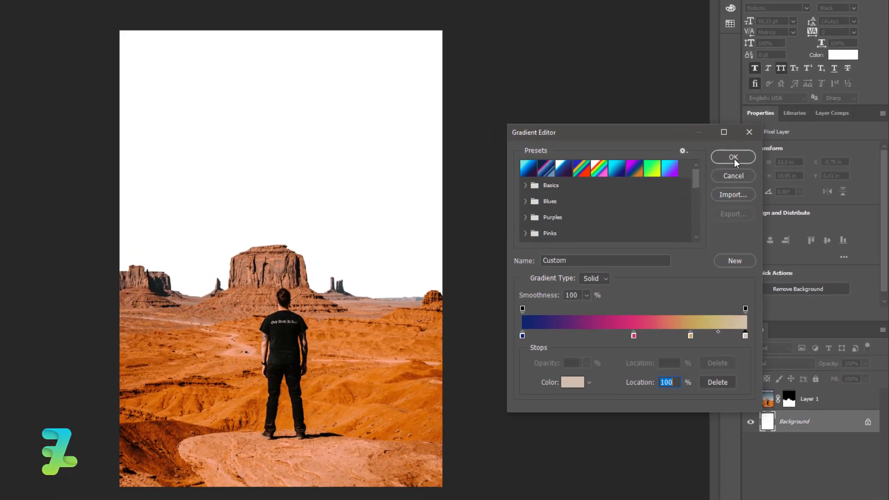
{"action": "left_click", "coordinate": [649, 122]}
{"action": "left_click_drag", "start_coordinate": [376, 114], "coordinate": [376, 391]}
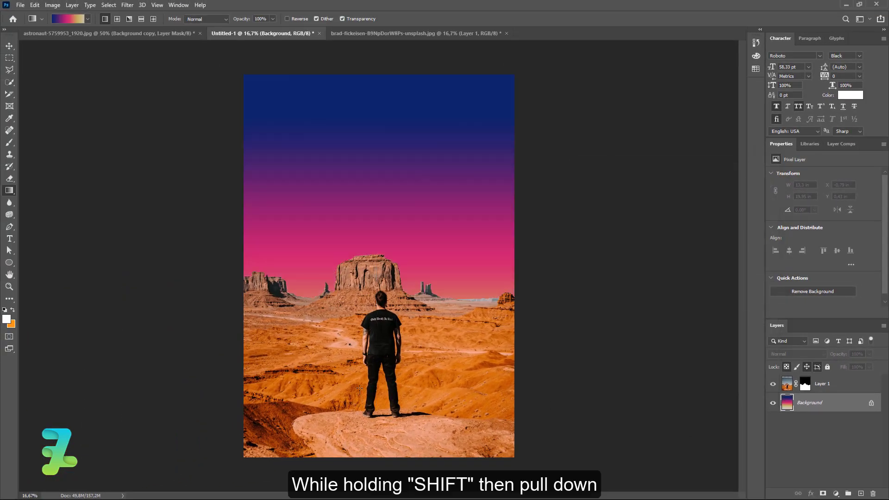
Redraw the sky gradient so navy fades through pink to yellow at the desert horizon
{"action": "left_click_drag", "start_coordinate": [371, 225], "coordinate": [371, 224]}
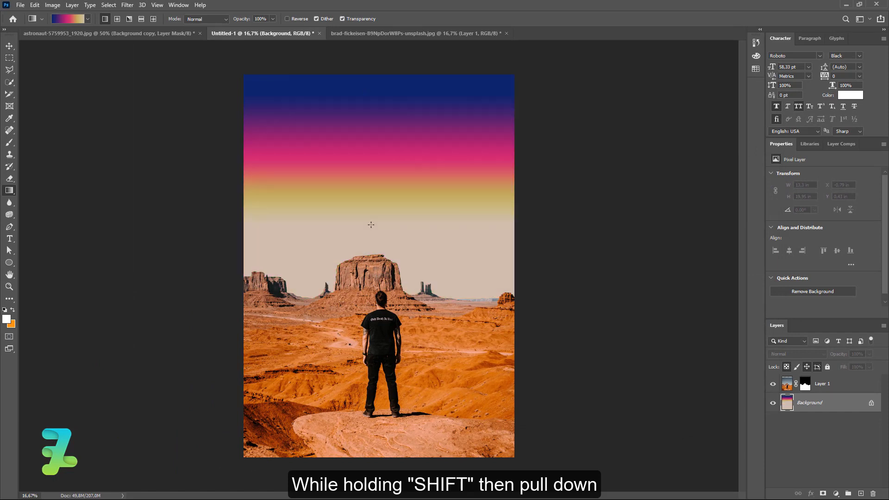
{"action": "left_click_drag", "start_coordinate": [362, 102], "coordinate": [362, 332]}
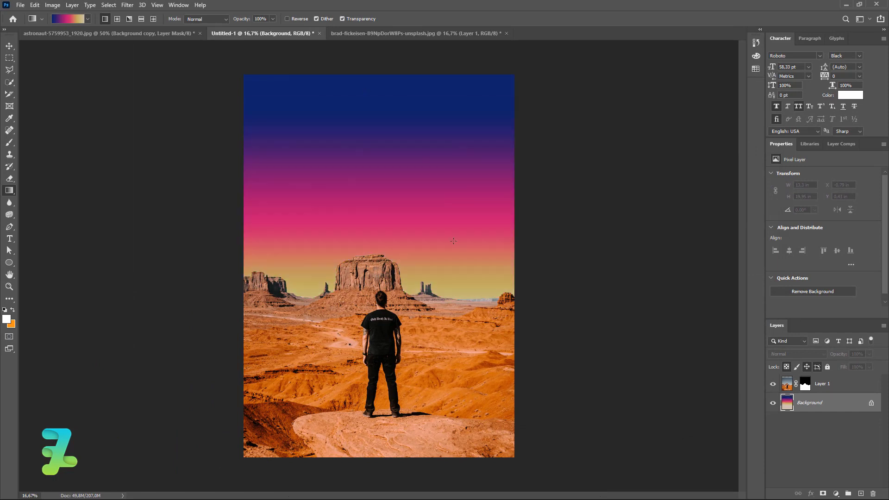
{"action": "left_click", "coordinate": [9, 46]}
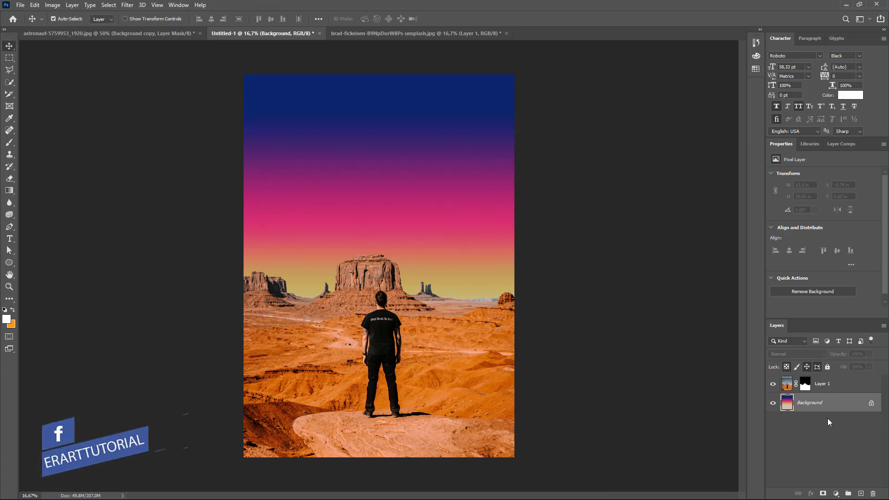
Add an empty layer and set the Ellipse tool's fill to the yellow-to-red gradient preset
{"action": "left_click", "coordinate": [861, 494]}
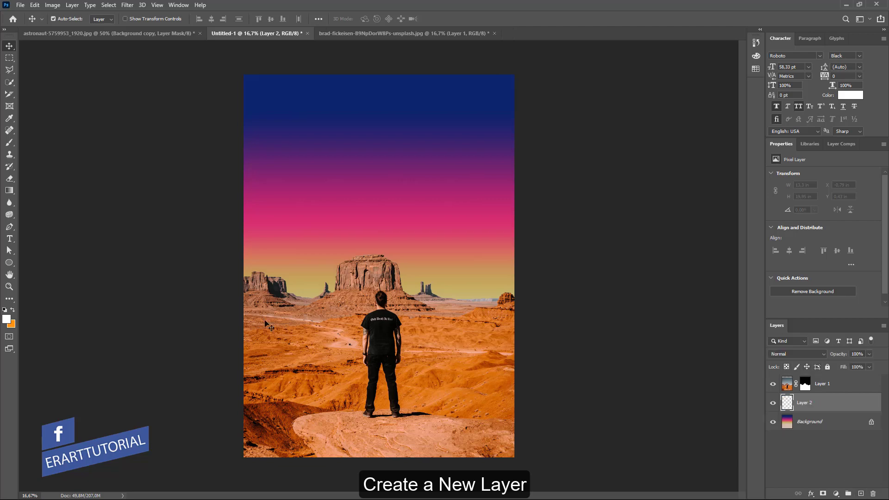
{"action": "right_click", "coordinate": [4, 263]}
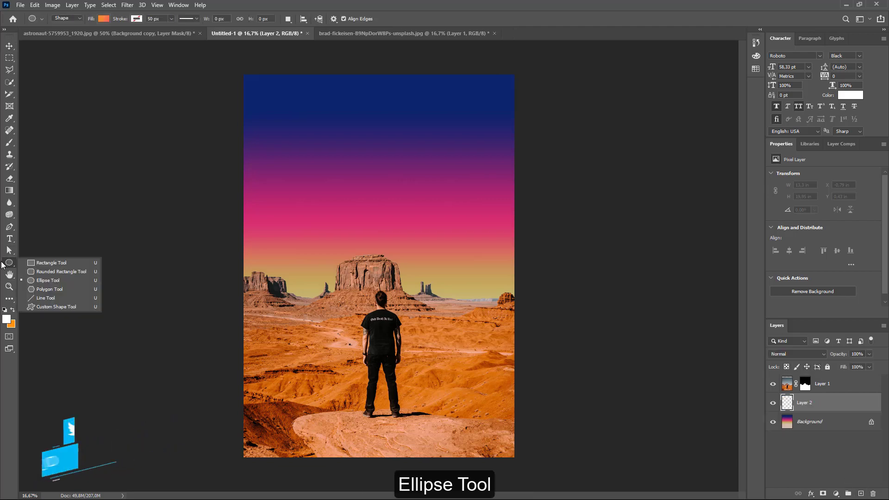
{"action": "left_click", "coordinate": [44, 280]}
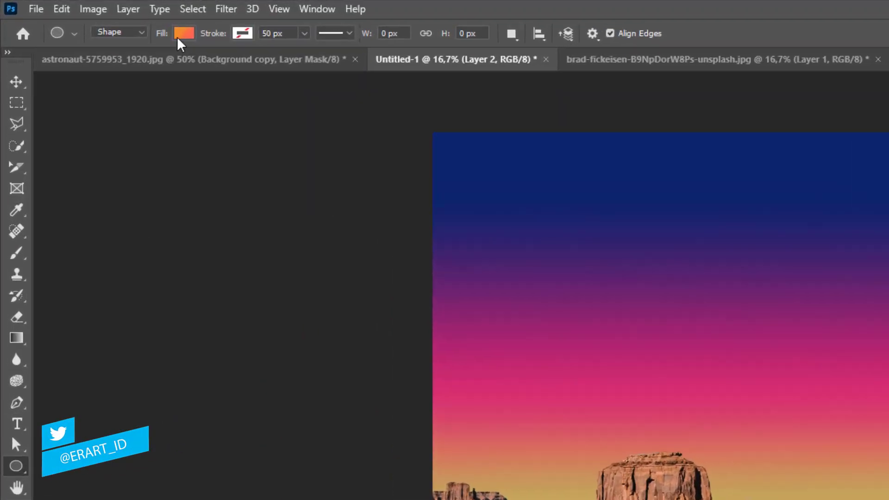
{"action": "left_click", "coordinate": [150, 26]}
{"action": "left_click", "coordinate": [288, 122]}
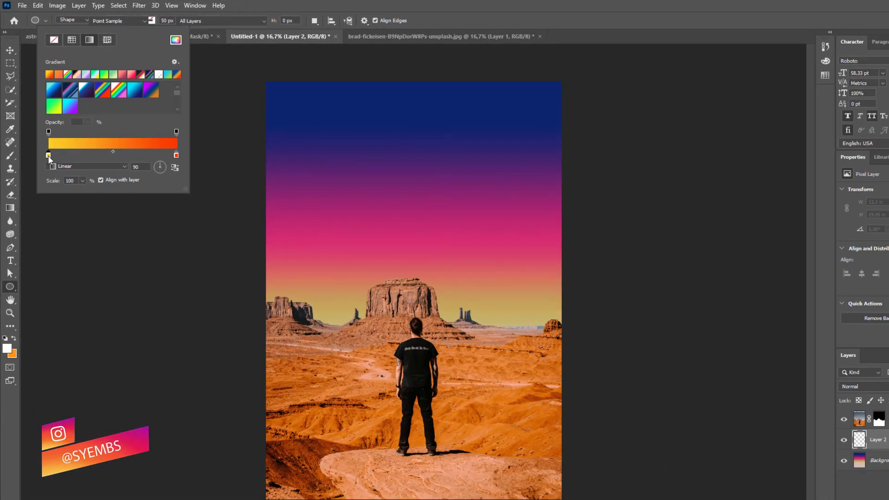
Verify the gradient stops are yellow #facc22 and orange-red #f83600, leaving them unchanged
{"action": "double_click", "coordinate": [48, 155]}
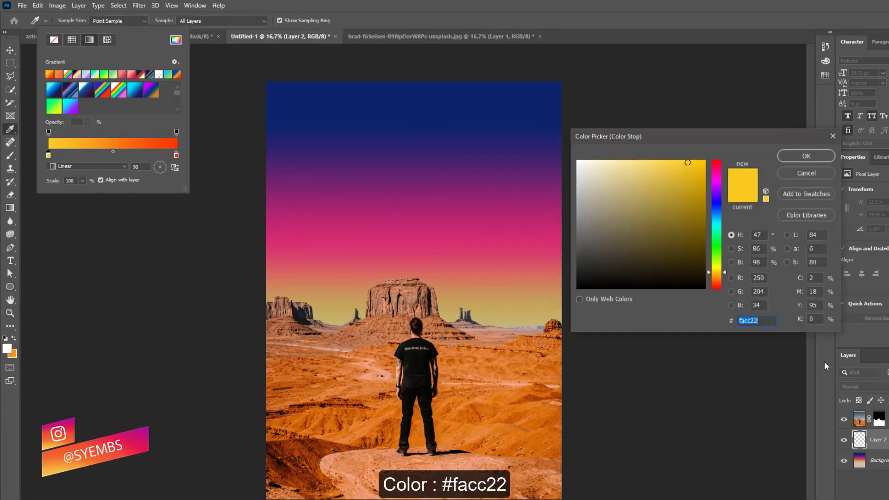
{"action": "left_click", "coordinate": [806, 156]}
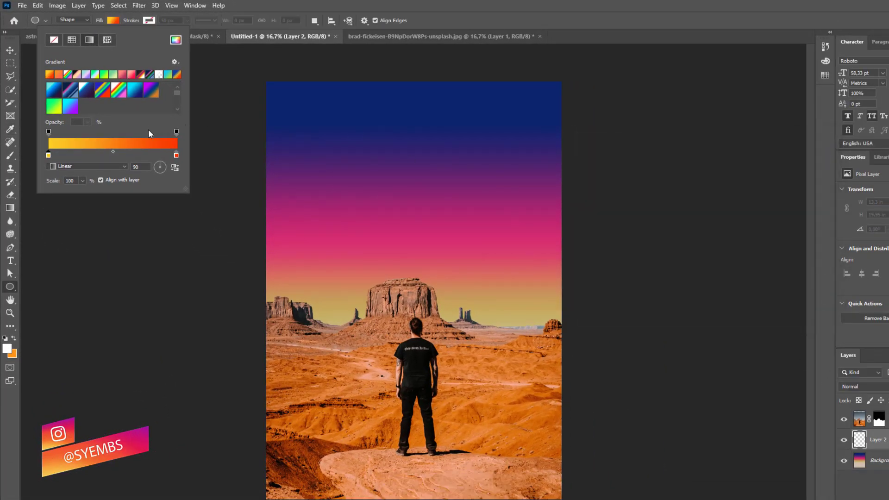
{"action": "double_click", "coordinate": [176, 155]}
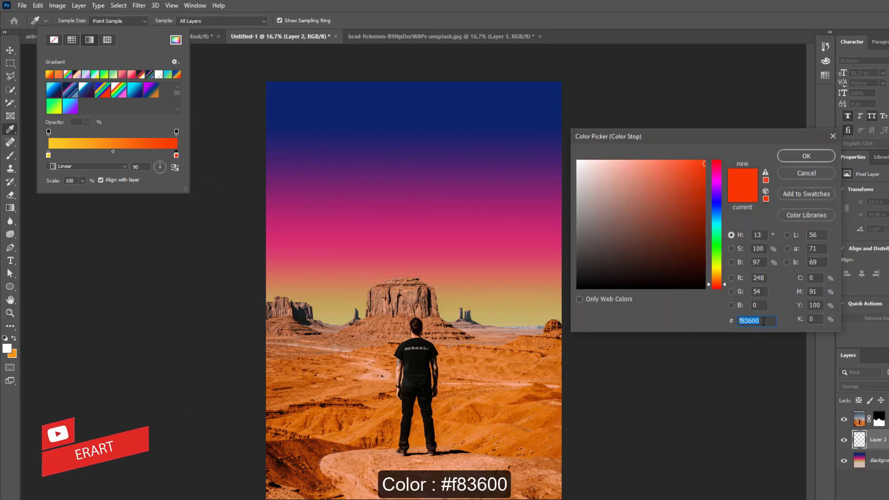
{"action": "left_click", "coordinate": [793, 159]}
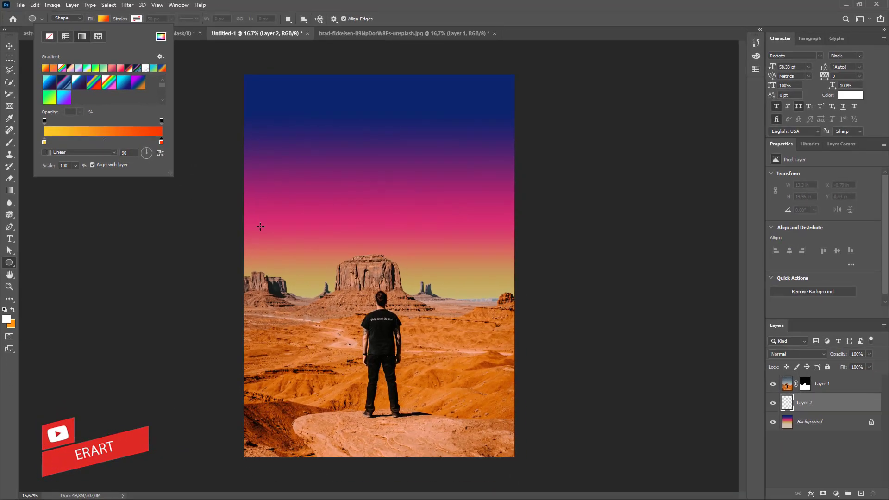
Draw a large sun circle above the butte with its gradient angle set to 180°
{"action": "left_click_drag", "start_coordinate": [342, 196], "coordinate": [450, 374]}
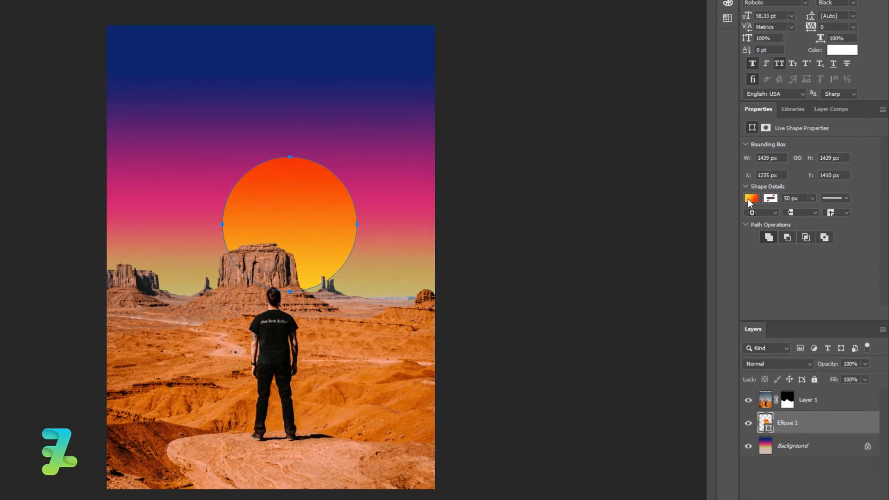
{"action": "left_click", "coordinate": [775, 217]}
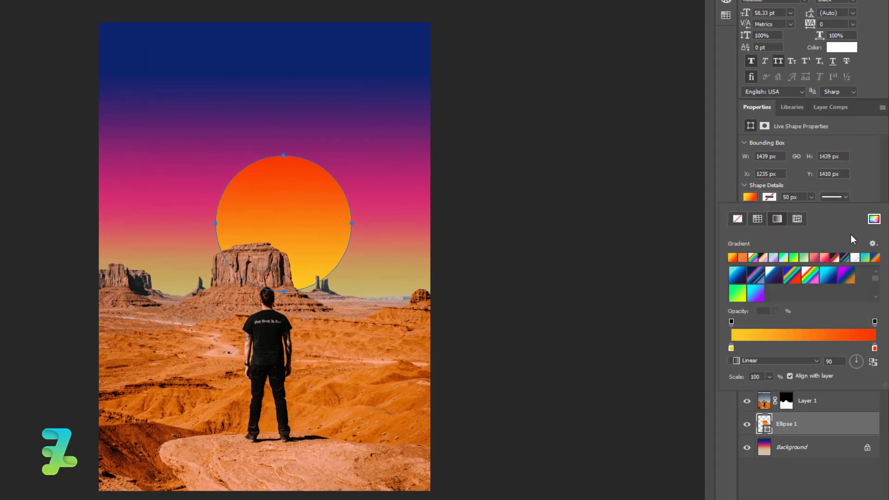
{"action": "type", "text": "0"}
{"action": "key", "text": "Return"}
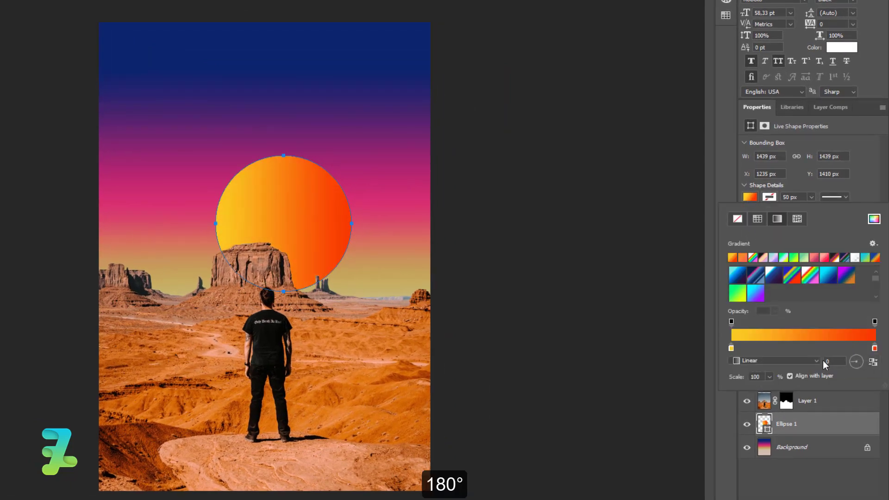
{"action": "type", "text": "180"}
{"action": "key", "text": "Return"}
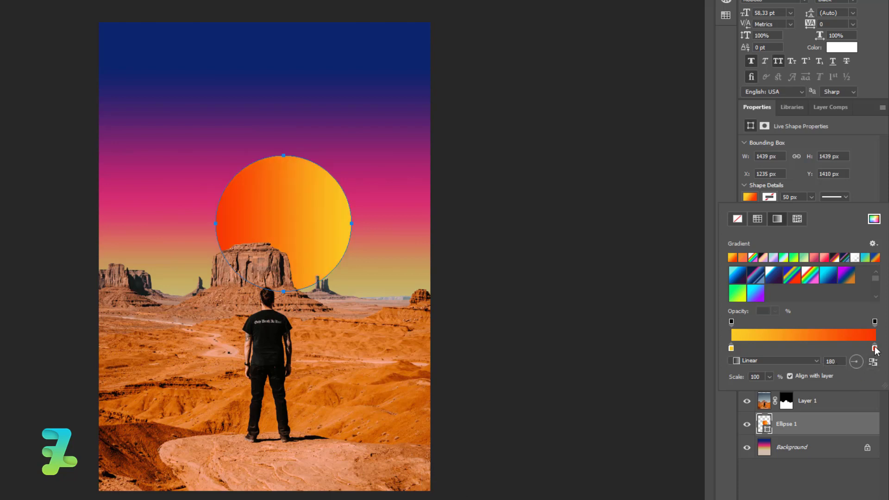
Change the circle gradient's red end stop to pink #f64584
{"action": "double_click", "coordinate": [875, 348]}
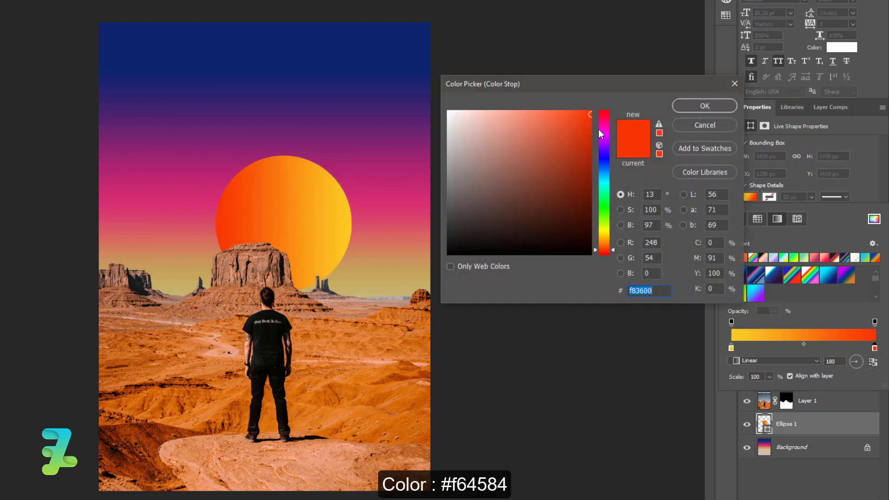
{"action": "left_click_drag", "start_coordinate": [599, 133], "coordinate": [527, 113]}
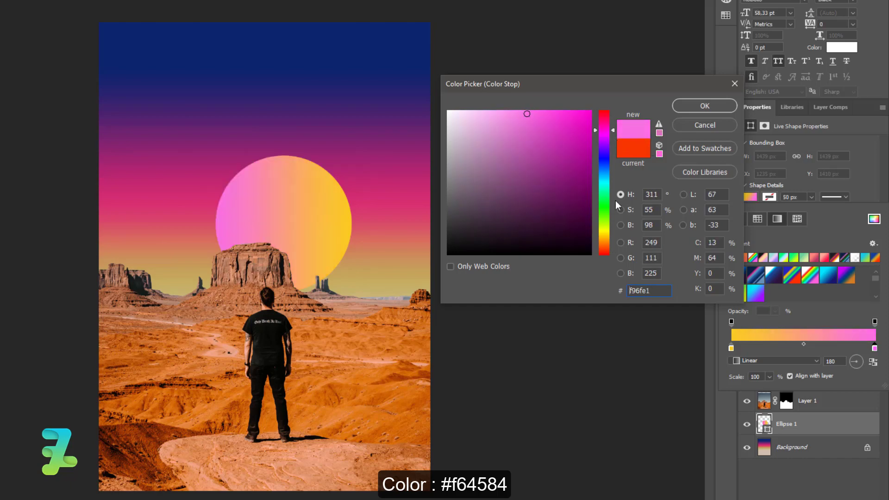
{"action": "left_click_drag", "start_coordinate": [604, 131], "coordinate": [603, 118]}
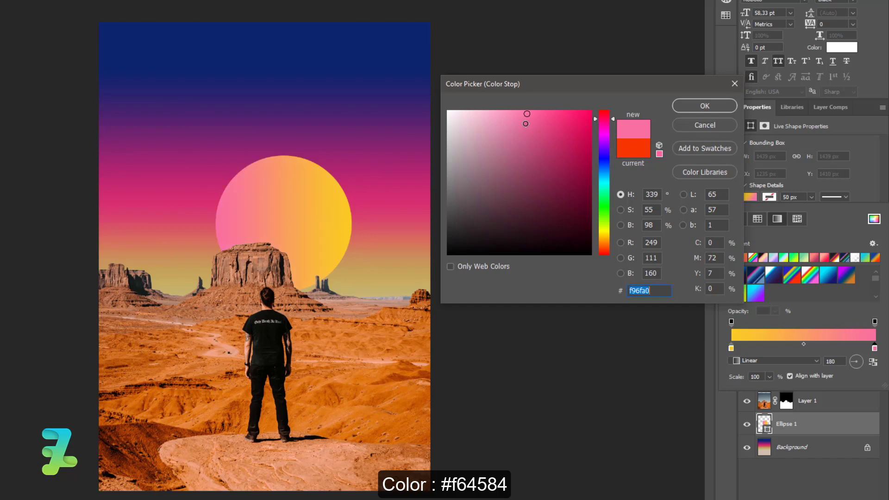
{"action": "type", "text": "f64584"}
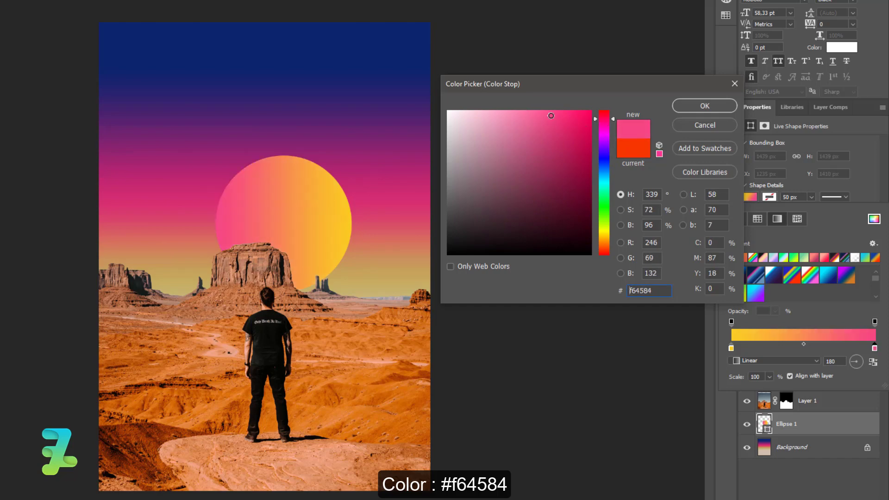
{"action": "left_click", "coordinate": [685, 108]}
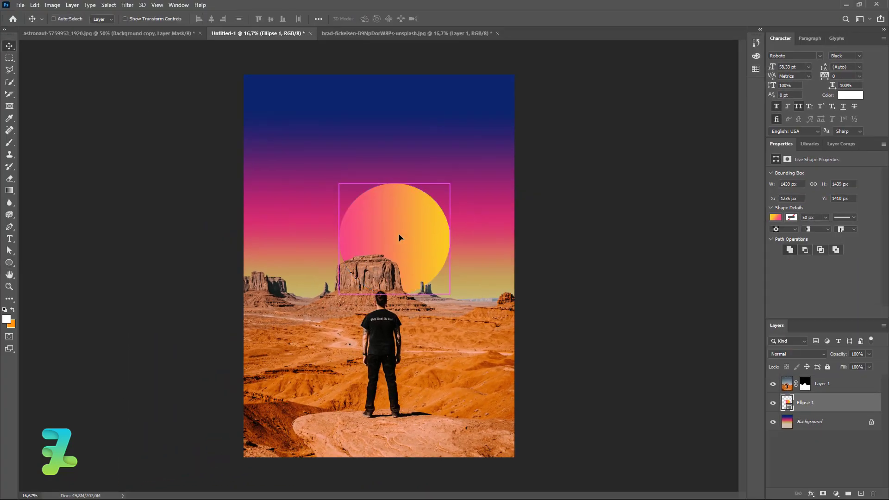
Enlarge the sun circle to about 142% and centre it horizontally above the mesa
{"action": "left_click_drag", "start_coordinate": [399, 237], "coordinate": [382, 238]}
{"action": "key", "text": "ctrl+t"}
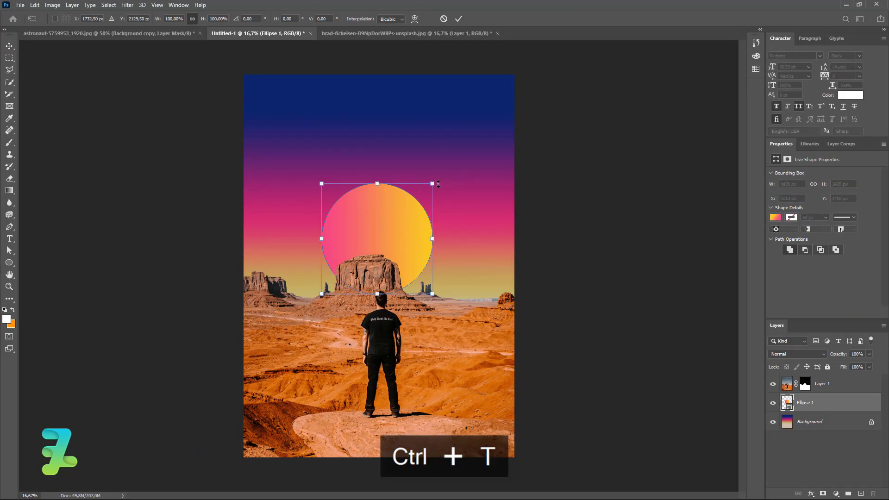
{"action": "left_click_drag", "start_coordinate": [432, 183], "coordinate": [462, 163]}
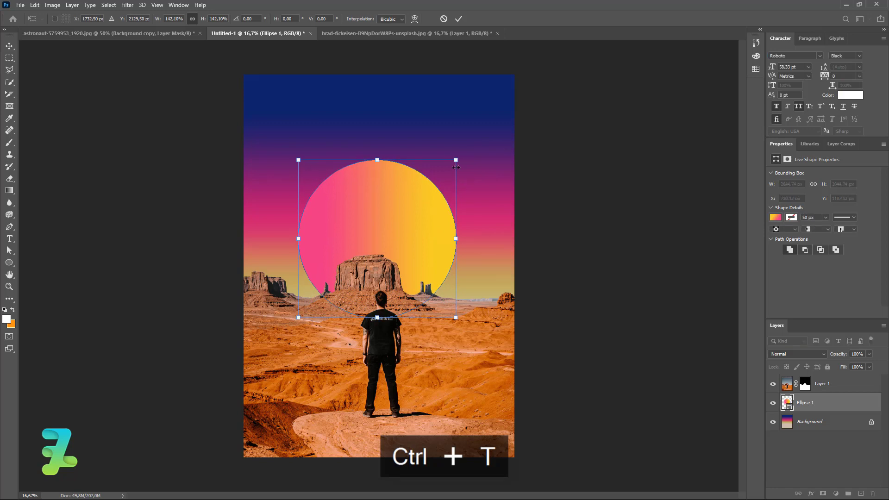
{"action": "left_click_drag", "start_coordinate": [392, 225], "coordinate": [394, 170]}
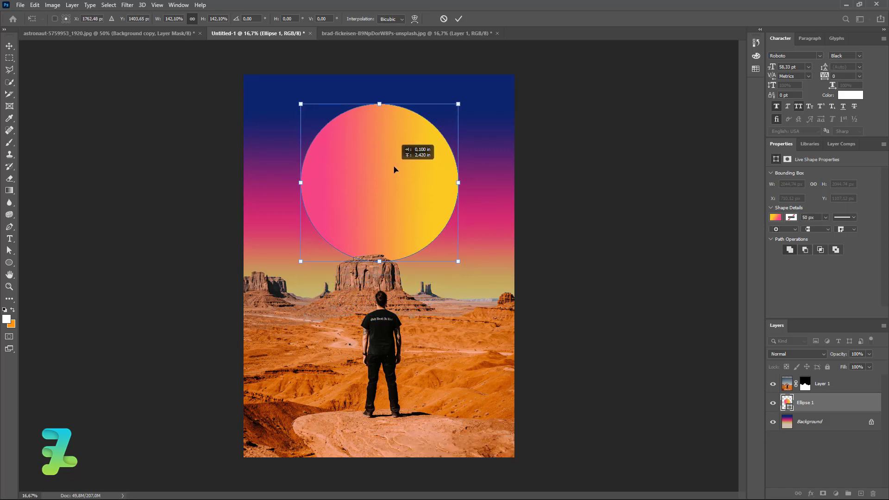
{"action": "key", "text": "Return"}
{"action": "key", "text": "ctrl+a"}
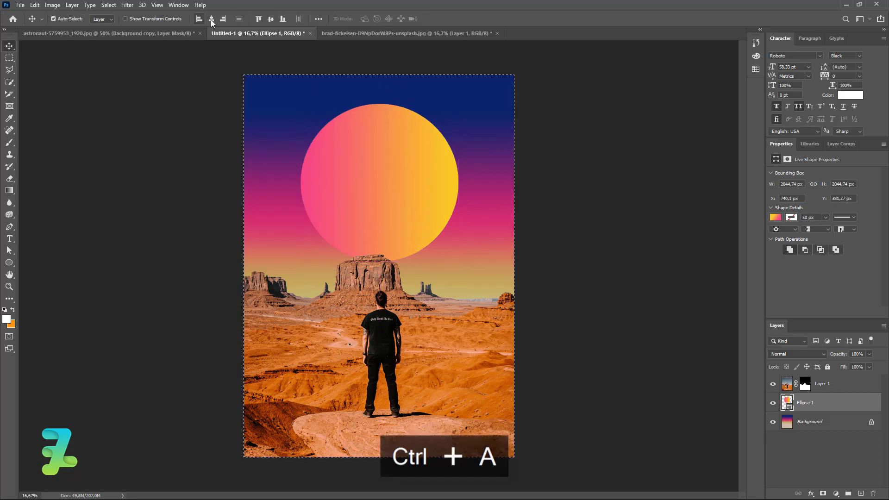
{"action": "key", "text": "ctrl"}
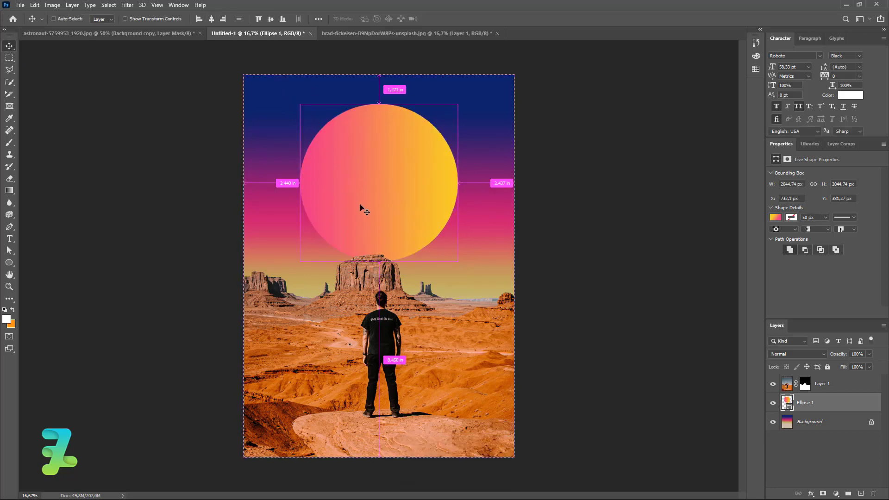
{"action": "key", "text": "ctrl+d"}
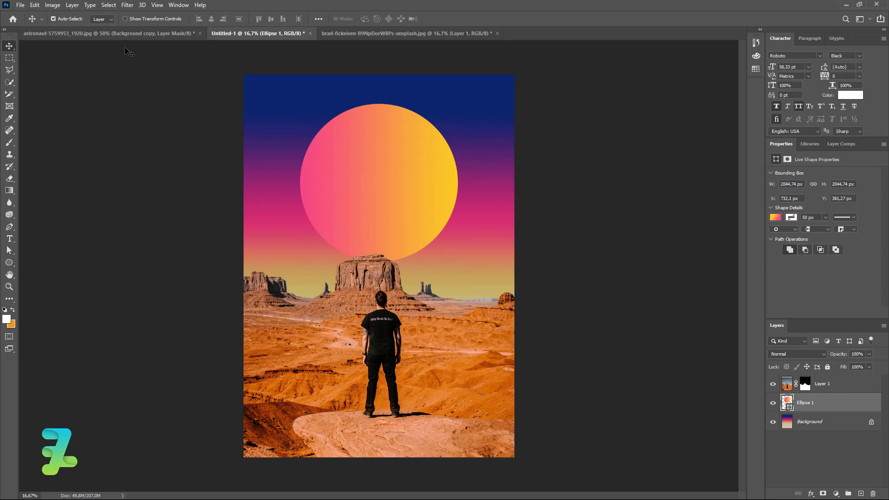
Copy the cut-out astronaut layer into the poster and return its window to the tabs
{"action": "left_click", "coordinate": [116, 34]}
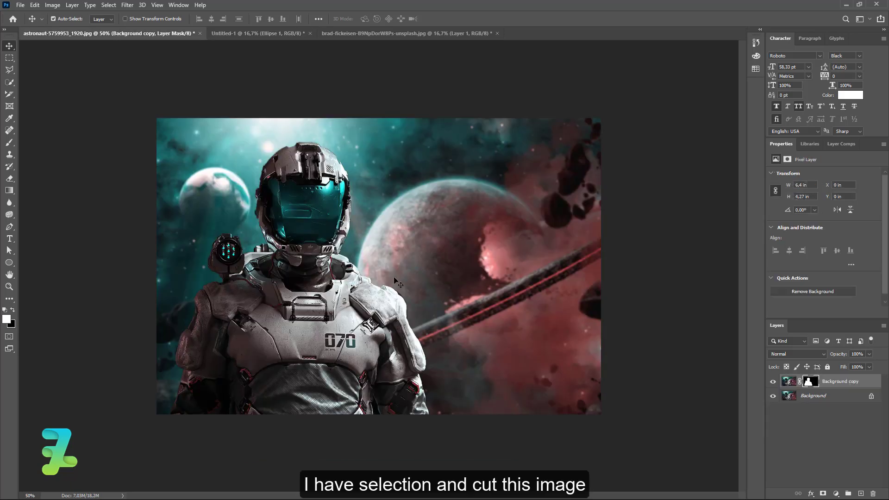
{"action": "right_click", "coordinate": [108, 31]}
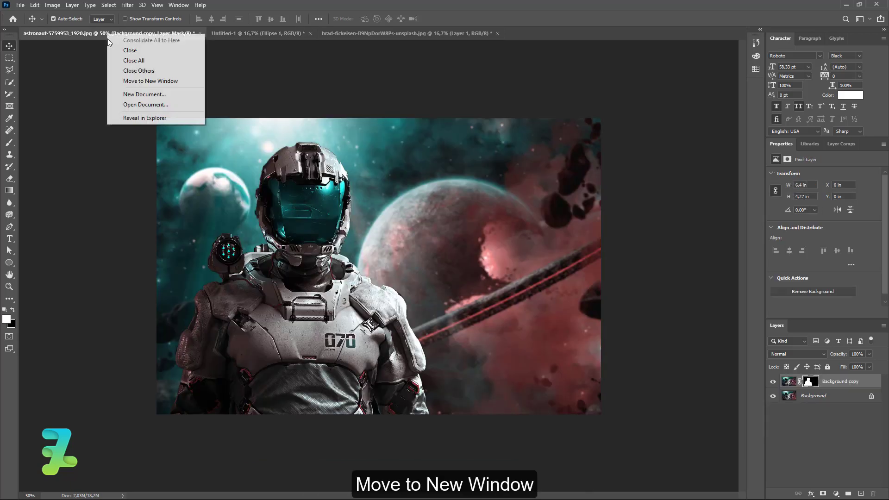
{"action": "left_click", "coordinate": [129, 81]}
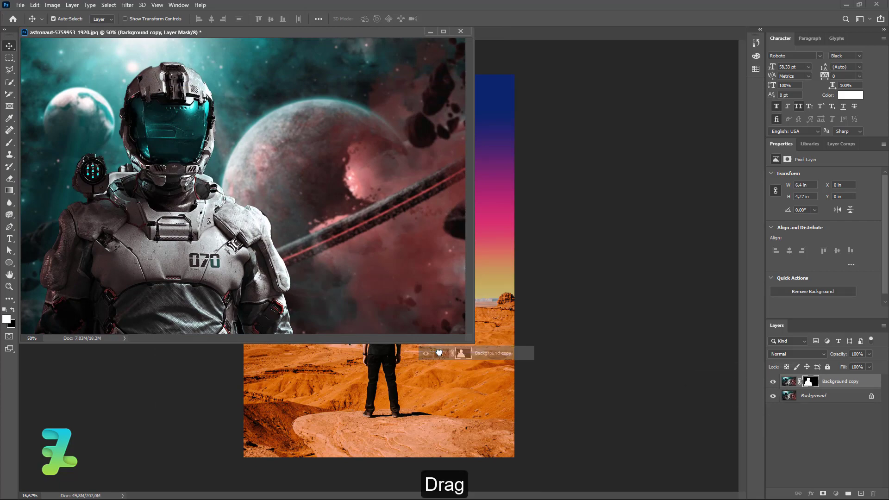
{"action": "left_click_drag", "start_coordinate": [386, 230], "coordinate": [453, 348]}
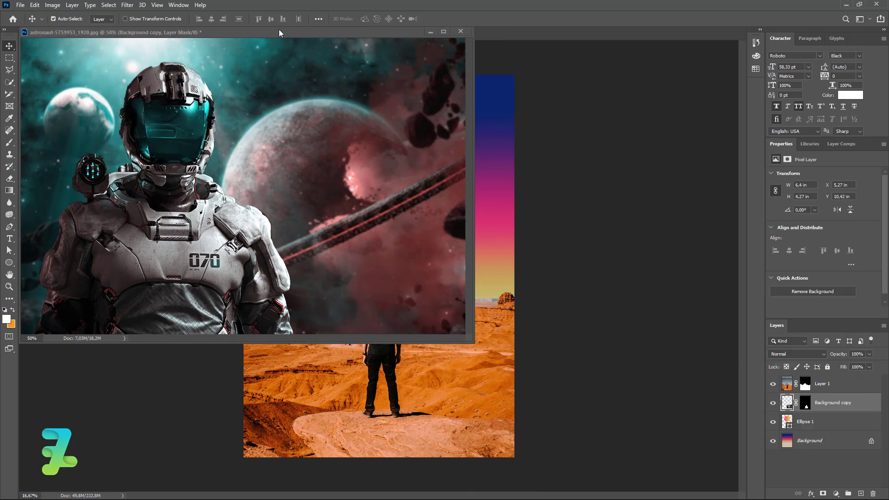
{"action": "mouse_move", "coordinate": [279, 29]}
{"action": "left_mouse_down"}
{"action": "mouse_move", "coordinate": [312, 48]}
{"action": "mouse_move", "coordinate": [352, 33]}
{"action": "left_mouse_up"}
{"action": "key", "text": "ctrl+Tab"}
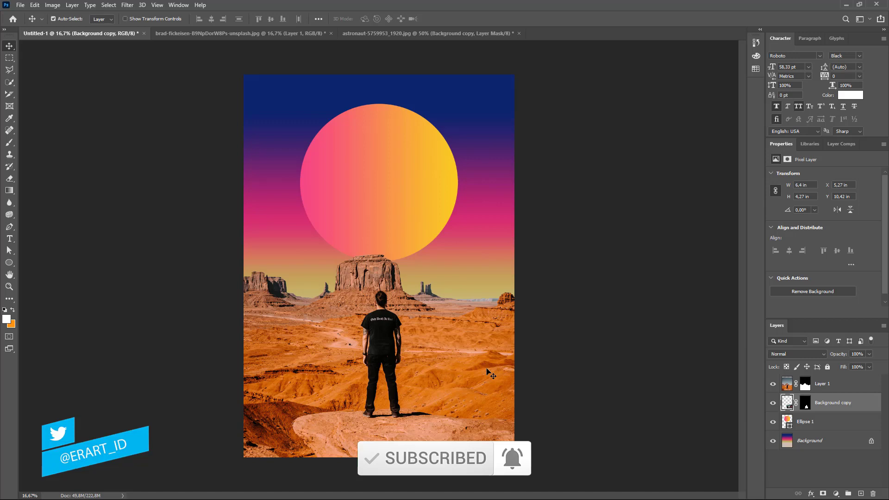
Scale the astronaut to about 287% and place him behind the mesa, framed by the sun
{"action": "left_click_drag", "start_coordinate": [491, 375], "coordinate": [434, 263]}
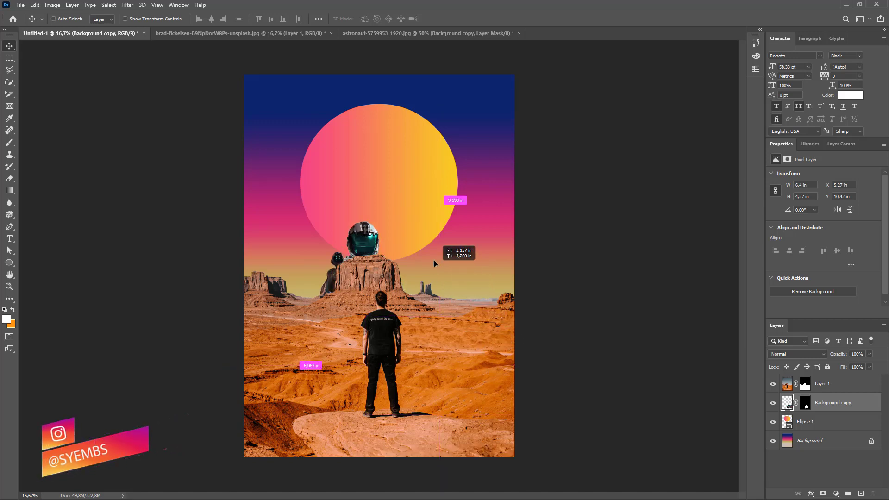
{"action": "left_click_drag", "start_coordinate": [434, 263], "coordinate": [445, 245]}
{"action": "key", "text": "ctrl+t"}
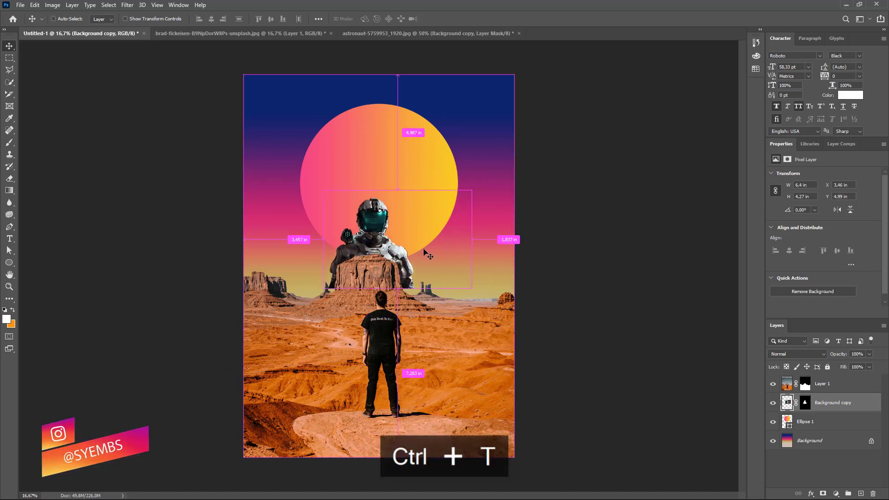
{"action": "left_click_drag", "start_coordinate": [484, 181], "coordinate": [632, 115]}
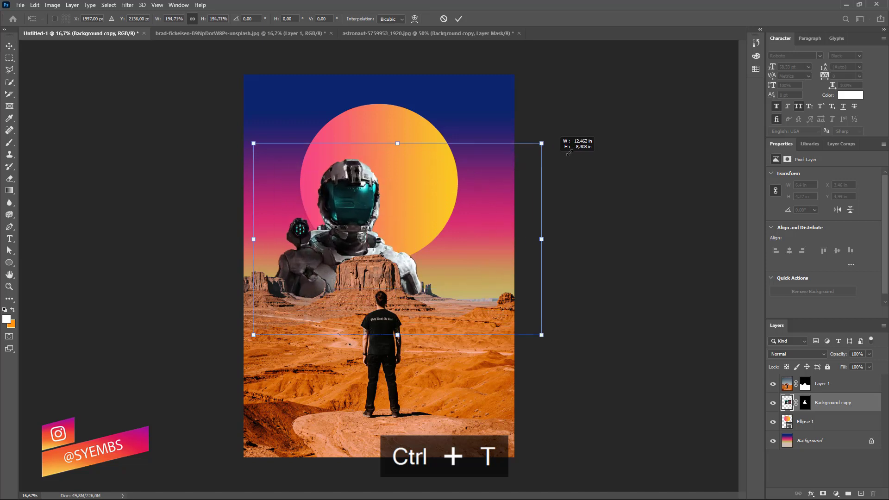
{"action": "mouse_move", "coordinate": [350, 210]}
{"action": "left_mouse_down"}
{"action": "mouse_move", "coordinate": [413, 205]}
{"action": "mouse_move", "coordinate": [391, 225]}
{"action": "left_mouse_up"}
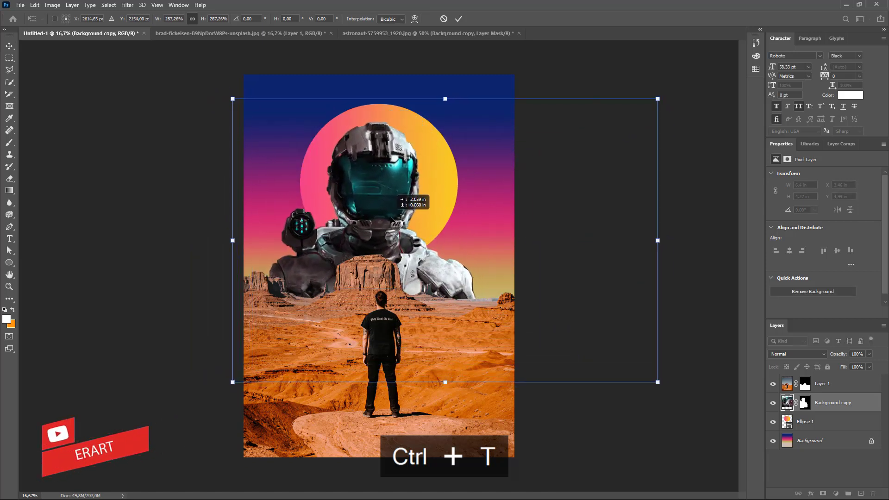
{"action": "left_click_drag", "start_coordinate": [393, 222], "coordinate": [355, 218]}
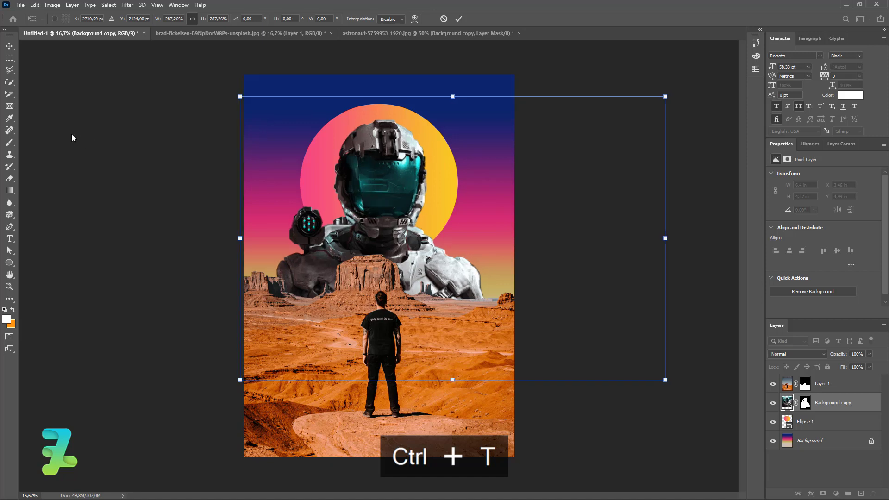
{"action": "key", "text": "Return"}
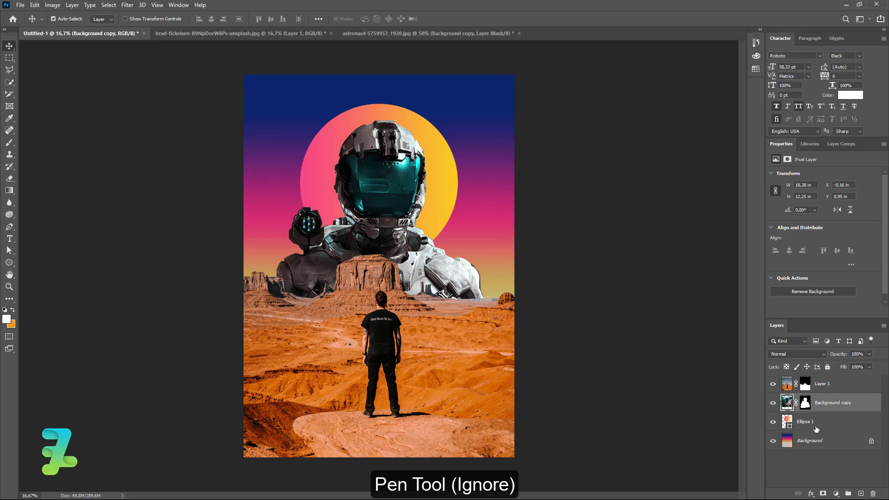
{"action": "left_click", "coordinate": [10, 227]}
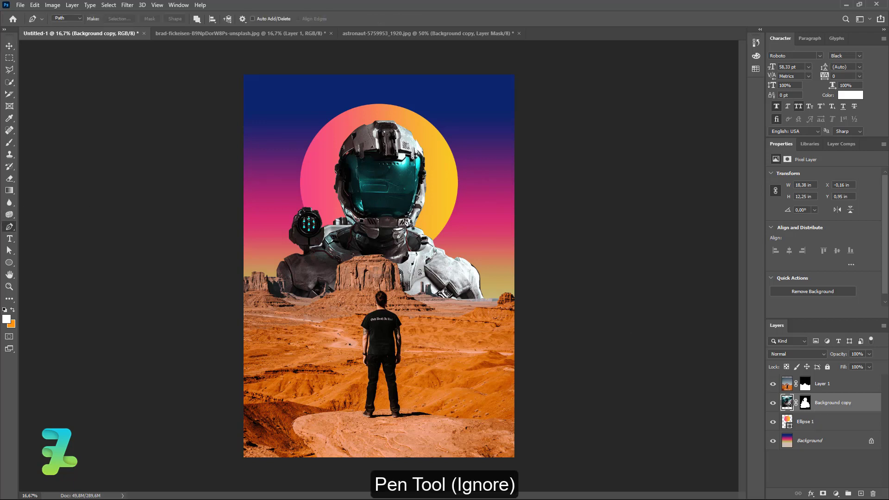
{"action": "key", "text": "ctrl+equal"}
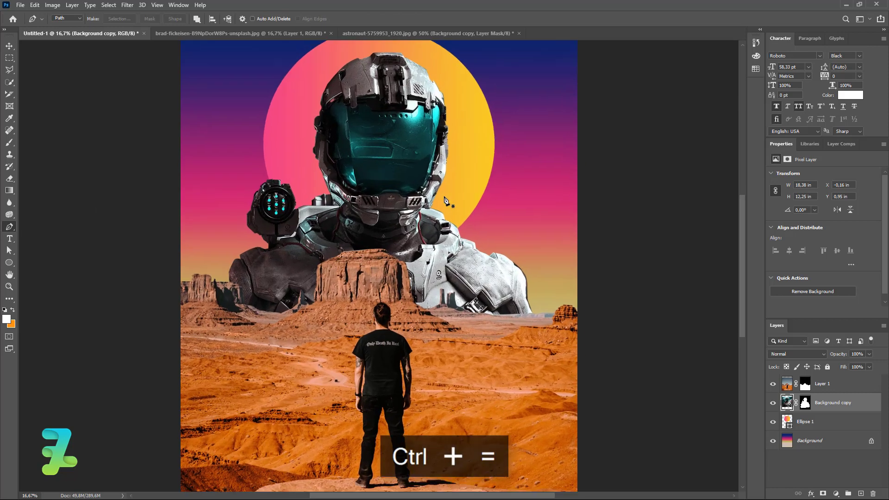
{"action": "key", "text": "ctrl+equal"}
{"action": "scroll", "coordinate": [351, 227], "scroll_direction": "up", "scroll_amount": 3}
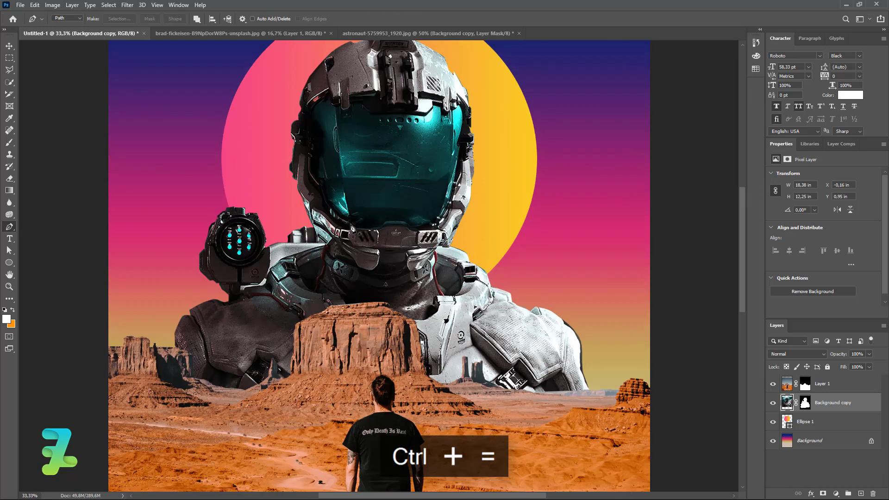
{"action": "scroll", "coordinate": [352, 229], "scroll_direction": "up", "scroll_amount": 2}
{"action": "scroll", "coordinate": [355, 233], "scroll_direction": "up", "scroll_amount": 2}
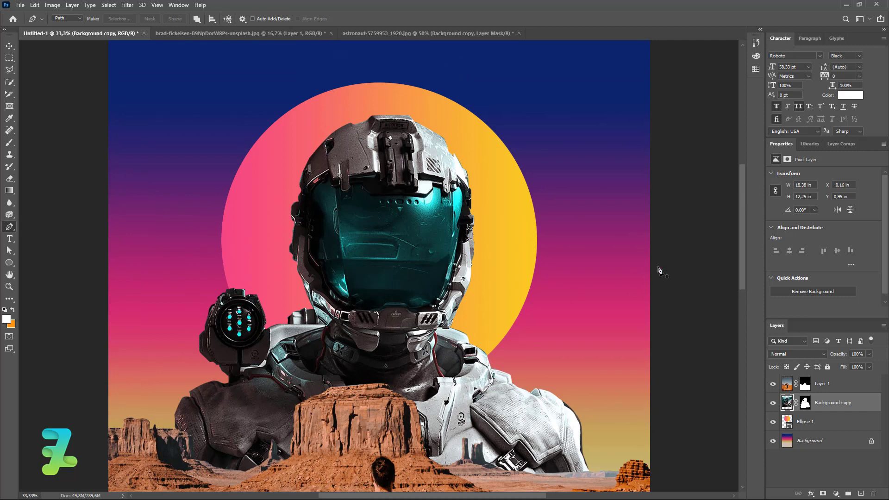
{"action": "scroll", "coordinate": [743, 227], "scroll_direction": "down", "scroll_amount": 5}
{"action": "scroll", "coordinate": [738, 260], "scroll_direction": "down", "scroll_amount": 2}
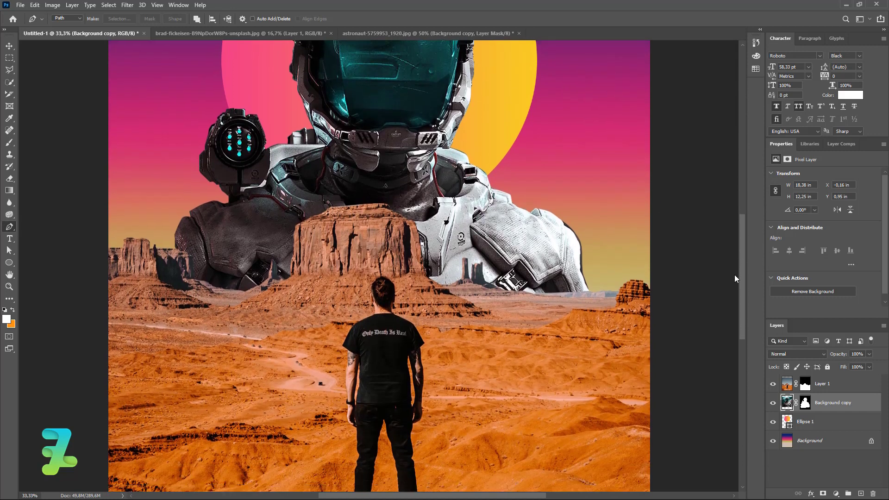
{"action": "scroll", "coordinate": [732, 259], "scroll_direction": "up", "scroll_amount": 2}
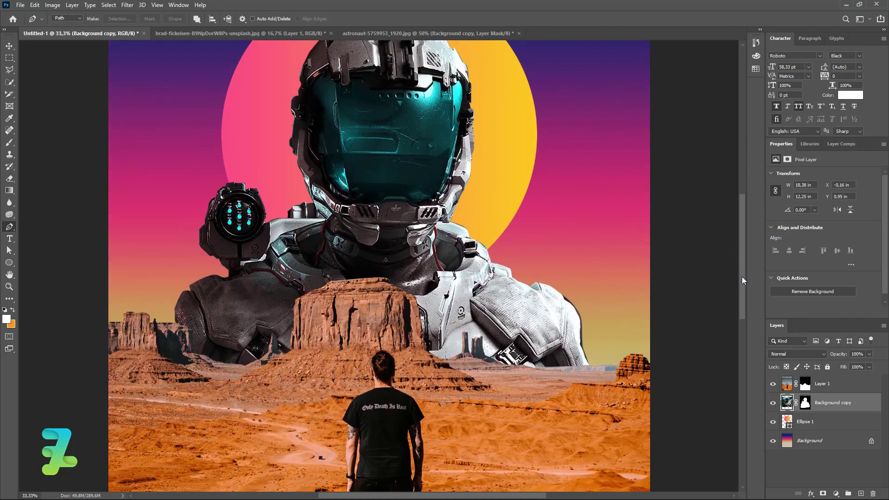
{"action": "scroll", "coordinate": [743, 280], "scroll_direction": "down", "scroll_amount": 2}
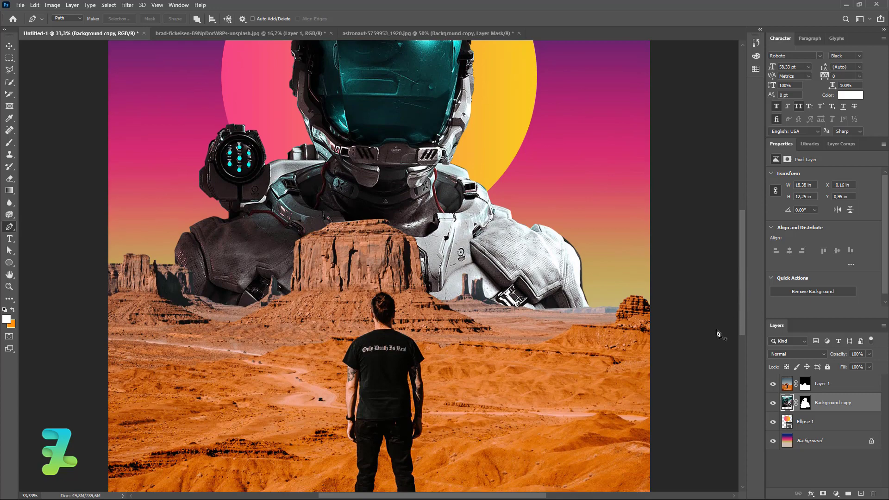
{"action": "scroll", "coordinate": [717, 333], "scroll_direction": "up", "scroll_amount": 2}
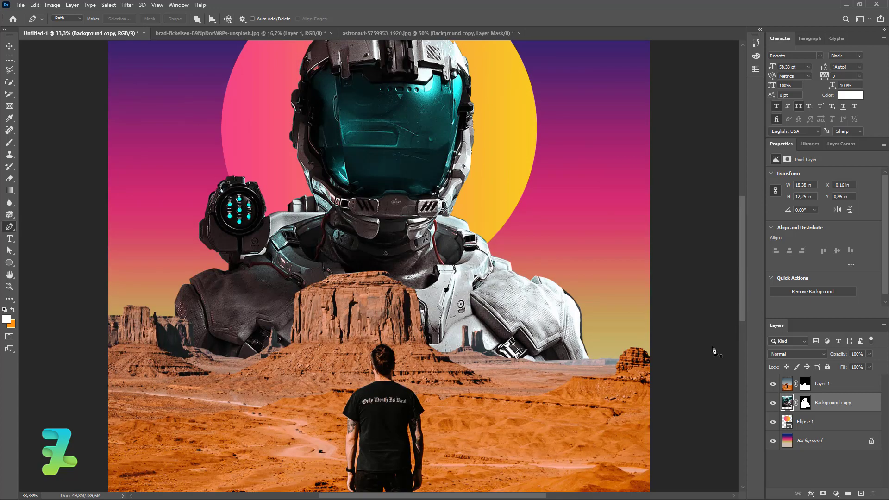
{"action": "left_click", "coordinate": [805, 383]}
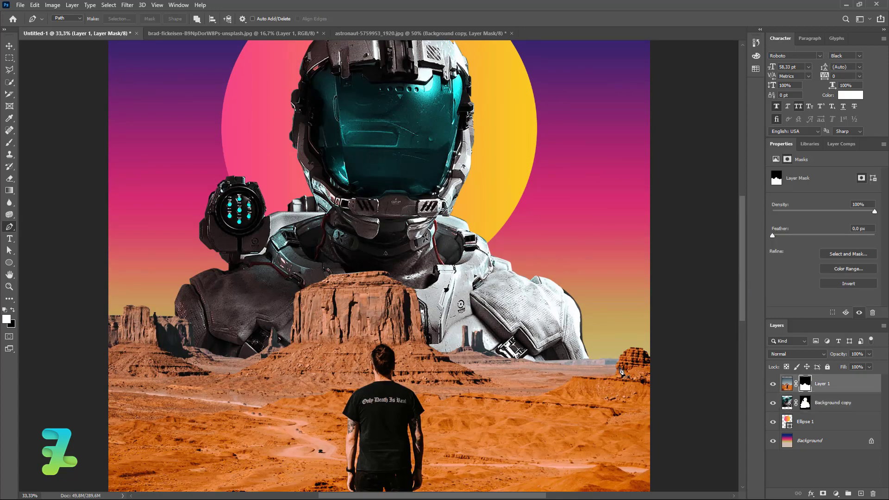
{"action": "key", "text": "ctrl+equal"}
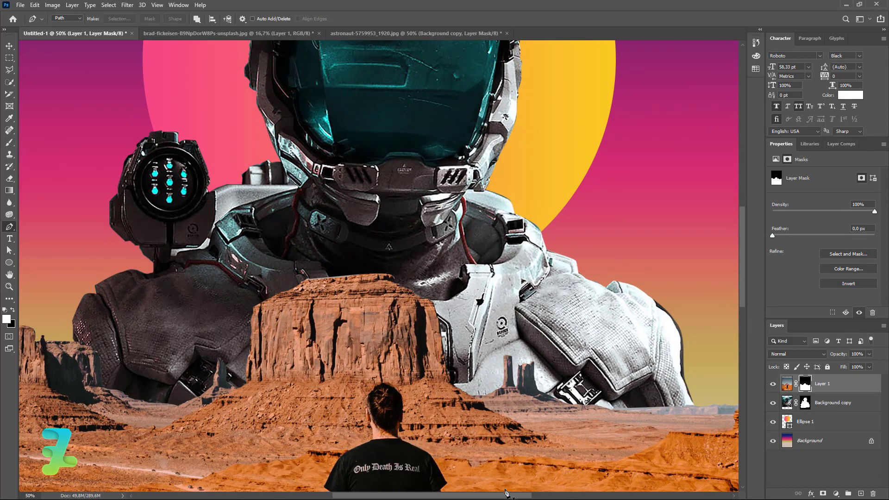
{"action": "left_click_drag", "start_coordinate": [506, 496], "coordinate": [580, 495]}
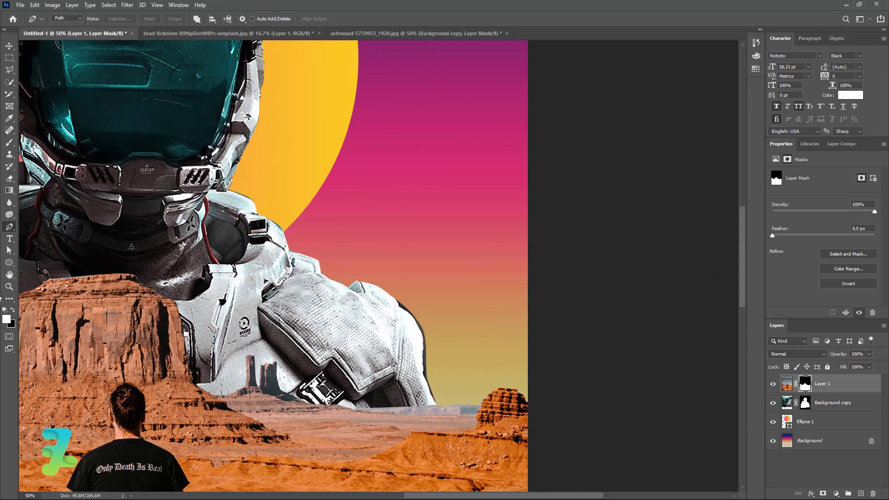
Set a light pinkish-grey foreground and add Layer 2 clipped to the astronaut layer
{"action": "left_click", "coordinate": [7, 319]}
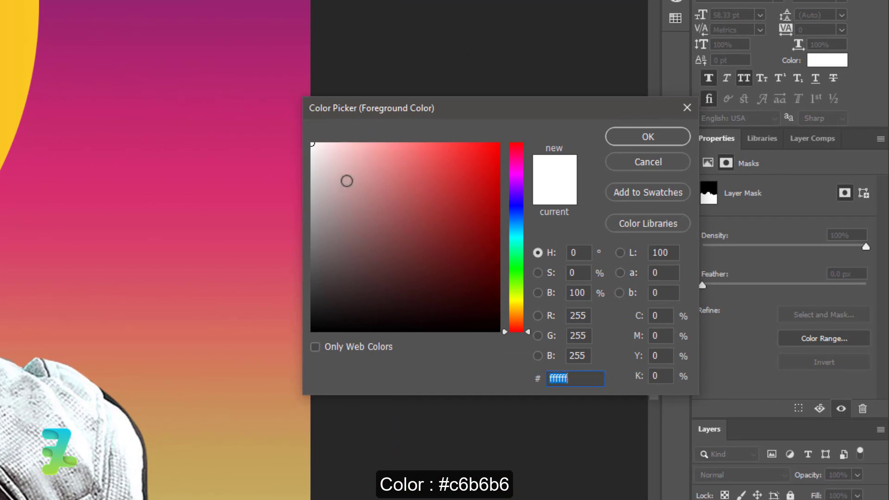
{"action": "mouse_move", "coordinate": [347, 181]}
{"action": "left_mouse_down"}
{"action": "mouse_move", "coordinate": [329, 202]}
{"action": "mouse_move", "coordinate": [323, 182]}
{"action": "mouse_move", "coordinate": [331, 192]}
{"action": "mouse_move", "coordinate": [332, 184]}
{"action": "mouse_move", "coordinate": [319, 230]}
{"action": "mouse_move", "coordinate": [334, 181]}
{"action": "left_mouse_up"}
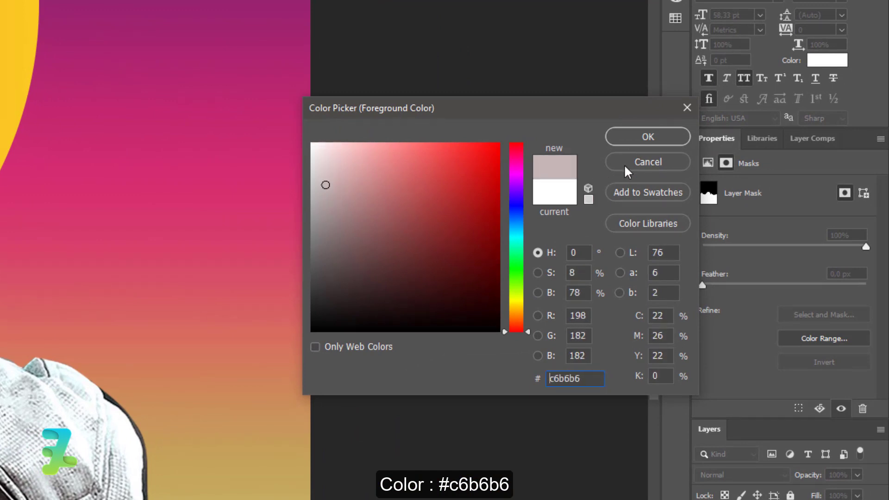
{"action": "left_click", "coordinate": [639, 144]}
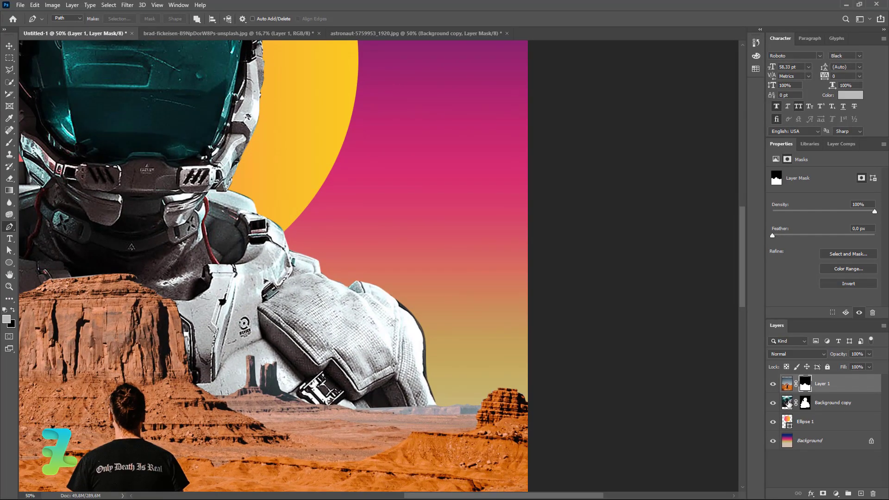
{"action": "left_click", "coordinate": [789, 403]}
{"action": "left_click", "coordinate": [860, 494]}
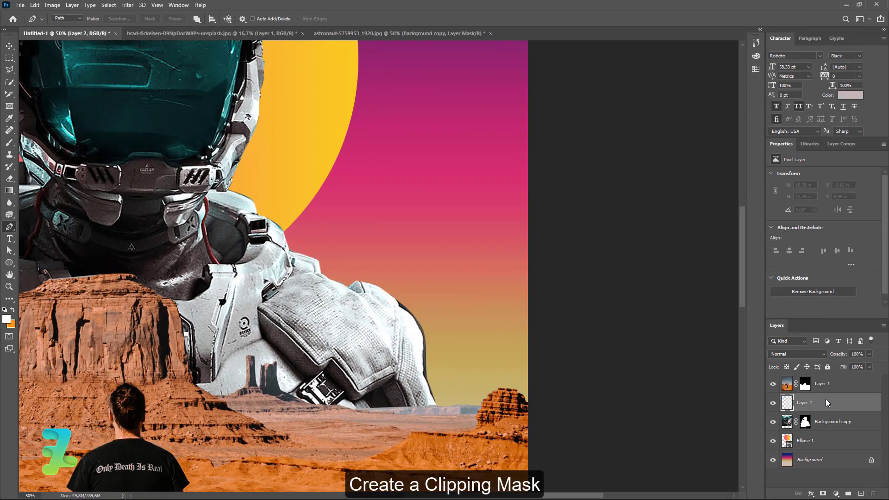
{"action": "right_click", "coordinate": [827, 402]}
{"action": "left_click", "coordinate": [794, 189]}
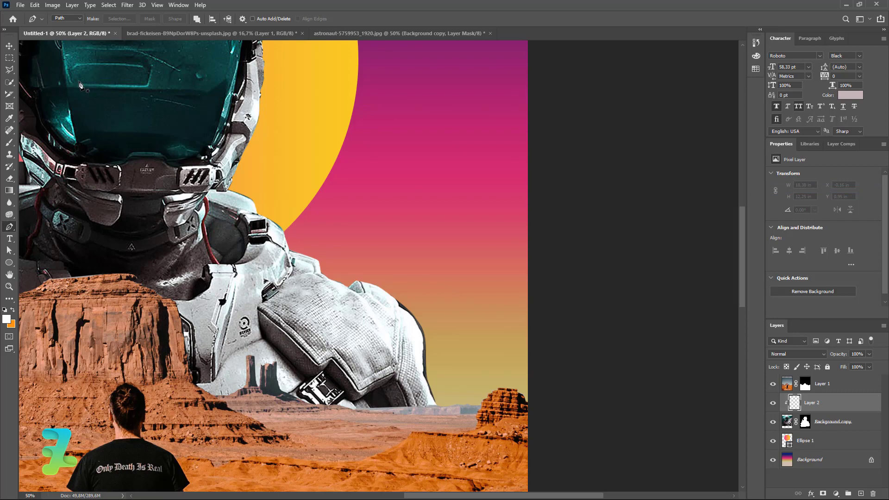
Set up a soft Brush with 0% hardness at about 500 px
{"action": "left_click", "coordinate": [9, 144]}
{"action": "left_click", "coordinate": [65, 19]}
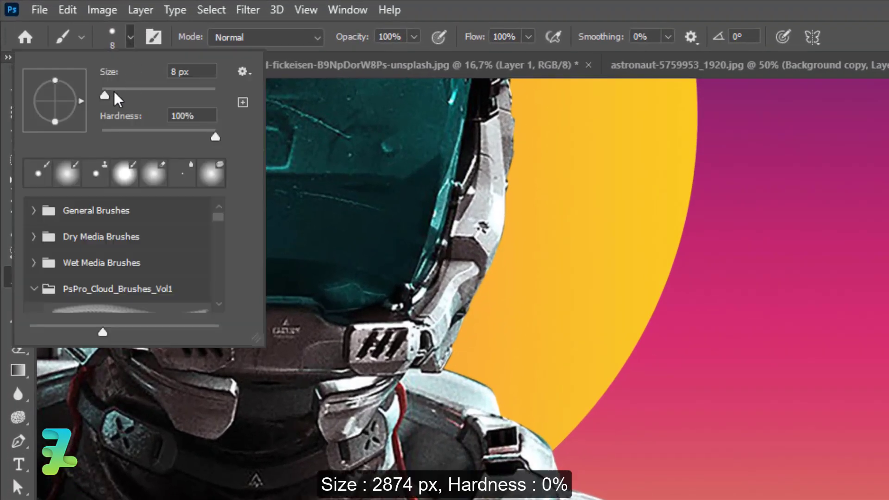
{"action": "left_click_drag", "start_coordinate": [106, 95], "coordinate": [212, 94]}
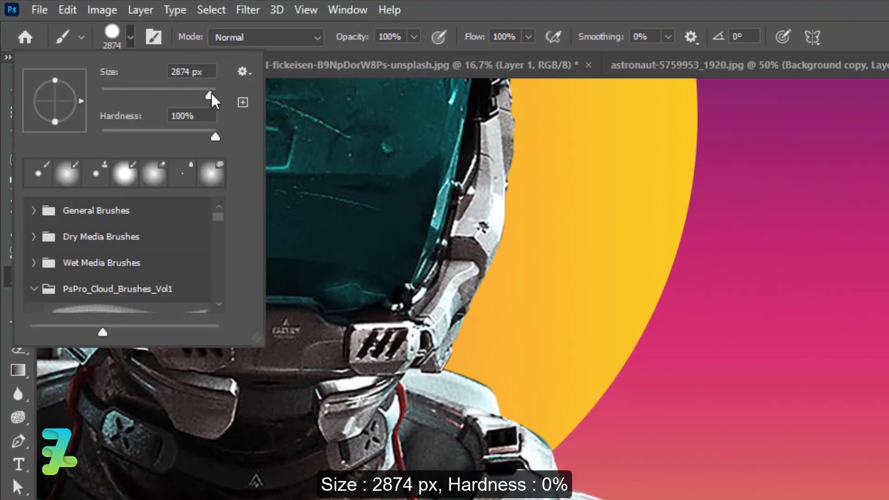
{"action": "left_click_drag", "start_coordinate": [215, 137], "coordinate": [102, 135]}
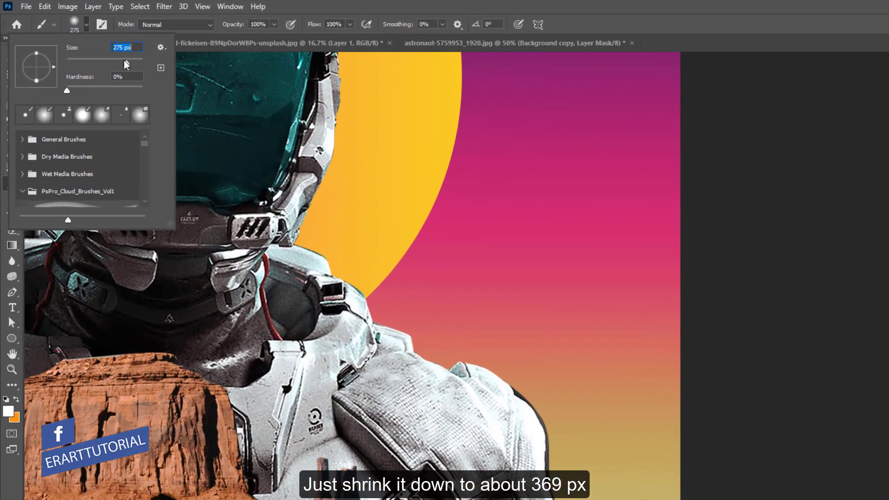
{"action": "left_click_drag", "start_coordinate": [106, 49], "coordinate": [83, 49]}
{"action": "left_click", "coordinate": [68, 19]}
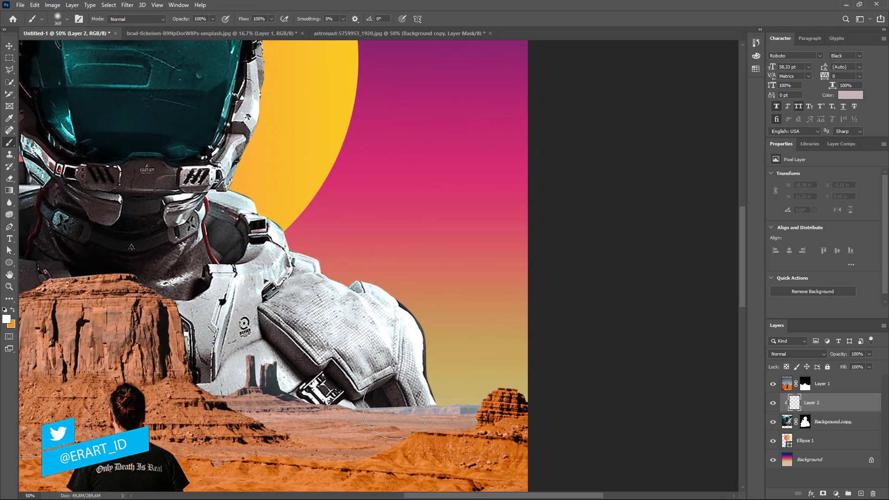
{"action": "key", "text": "bracketright"}
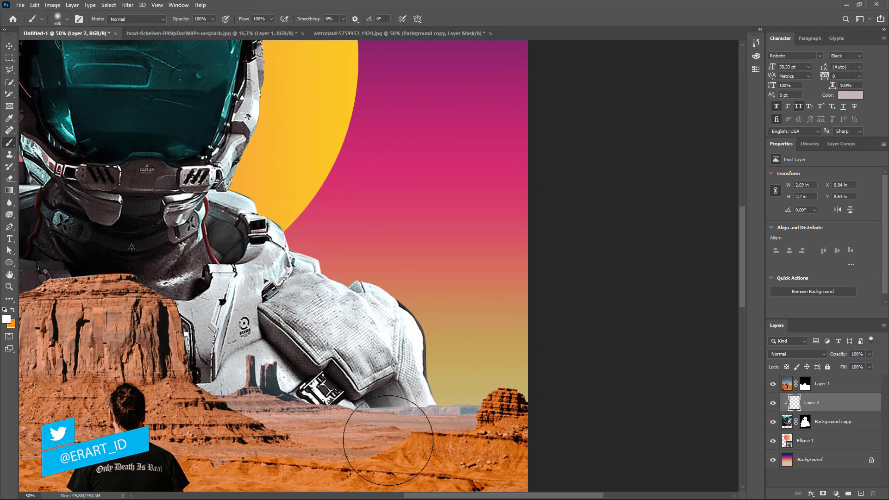
Paint soft haze along the astronaut's base over the mesas, then zoom out
{"action": "mouse_move", "coordinate": [393, 417]}
{"action": "left_mouse_down"}
{"action": "mouse_move", "coordinate": [356, 445]}
{"action": "mouse_move", "coordinate": [283, 432]}
{"action": "mouse_move", "coordinate": [293, 435]}
{"action": "left_mouse_up"}
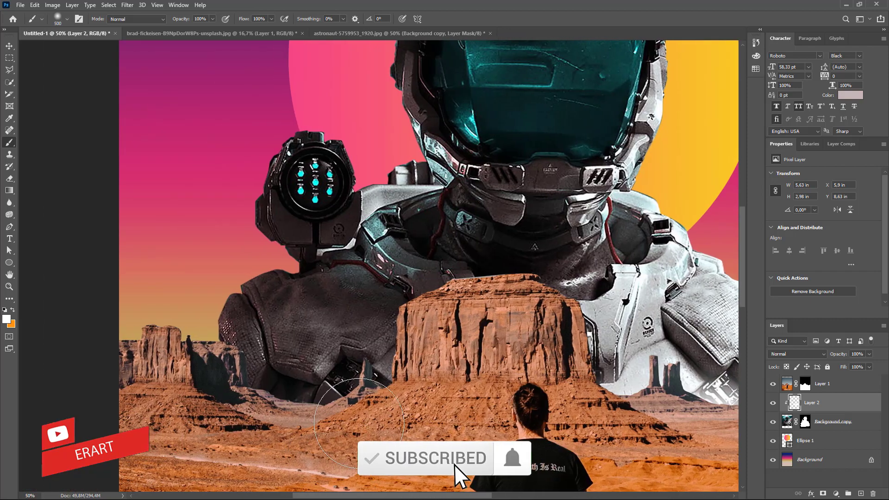
{"action": "mouse_move", "coordinate": [366, 425]}
{"action": "left_mouse_down"}
{"action": "mouse_move", "coordinate": [212, 414]}
{"action": "mouse_move", "coordinate": [341, 436]}
{"action": "left_mouse_up"}
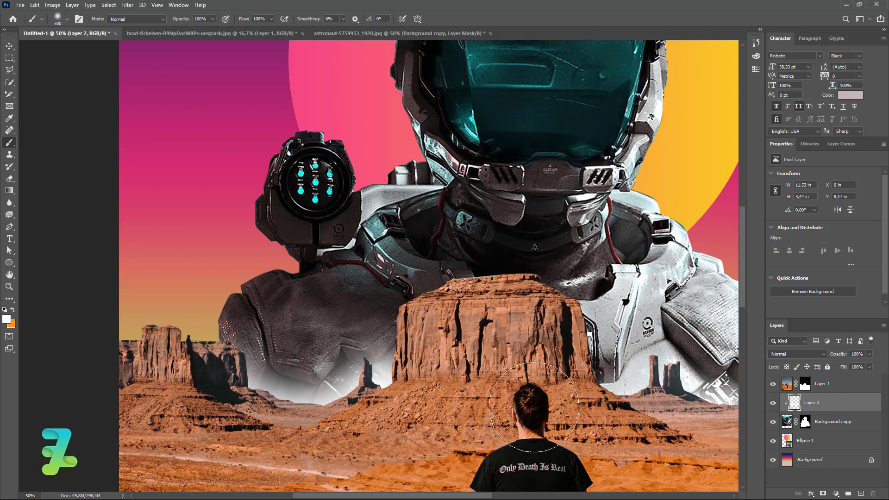
{"action": "mouse_move", "coordinate": [533, 408]}
{"action": "left_mouse_down"}
{"action": "mouse_move", "coordinate": [537, 352]}
{"action": "mouse_move", "coordinate": [424, 390]}
{"action": "left_mouse_up"}
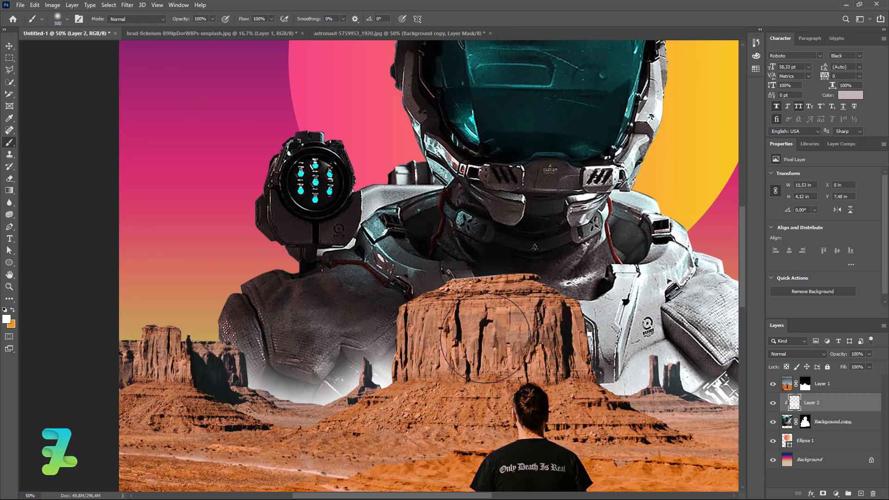
{"action": "key", "text": "ctrl+minus"}
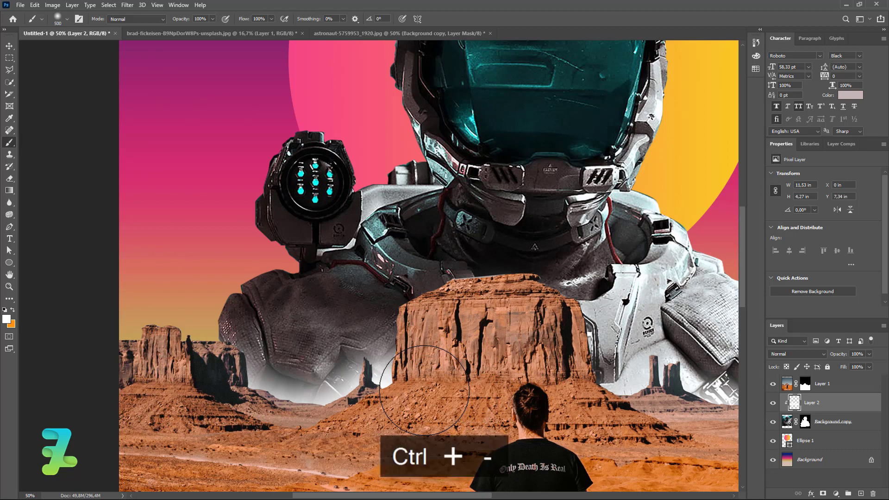
{"action": "key", "text": "ctrl+minus"}
{"action": "key", "text": "ctrl+minus"}
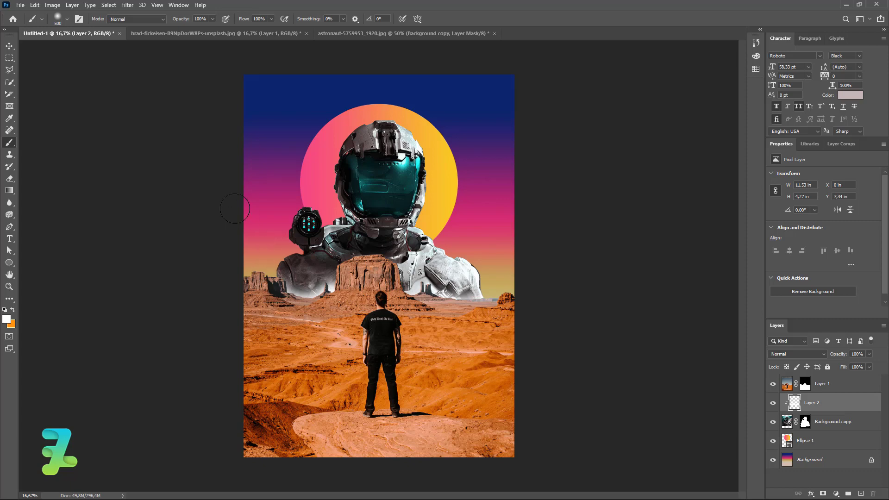
Try dragging the locked gradient Background layer and dismiss the lock warning
{"action": "left_click", "coordinate": [9, 46]}
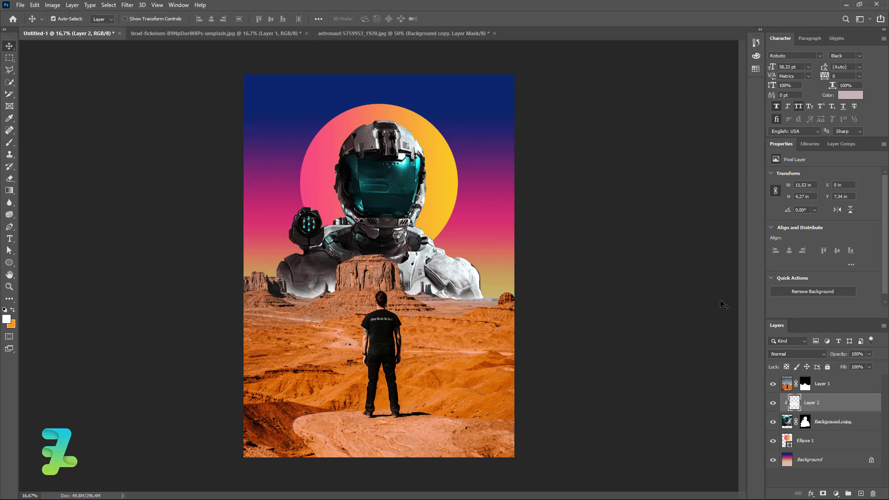
{"action": "left_click", "coordinate": [797, 463]}
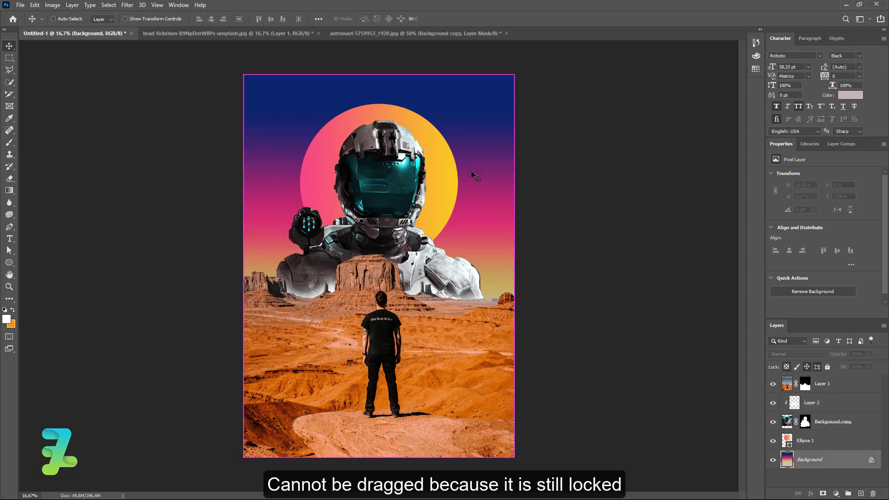
{"action": "left_click_drag", "start_coordinate": [478, 186], "coordinate": [477, 169]}
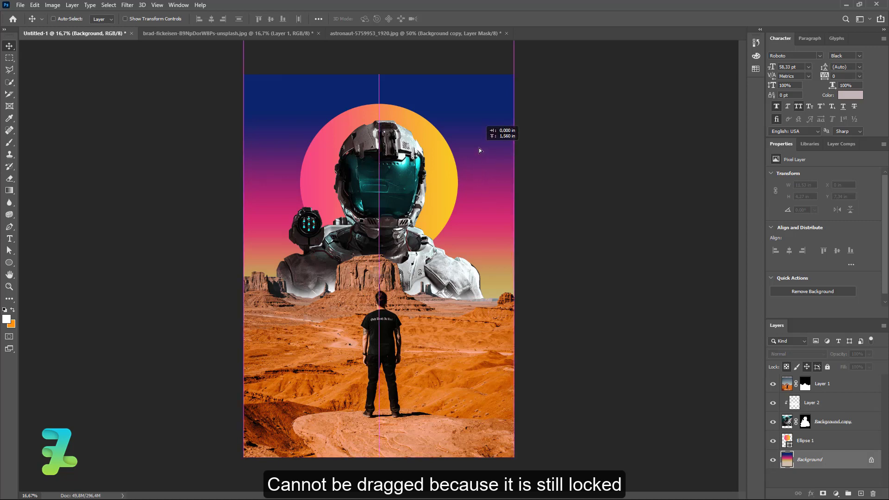
{"action": "left_click_drag", "start_coordinate": [482, 121], "coordinate": [480, 132]}
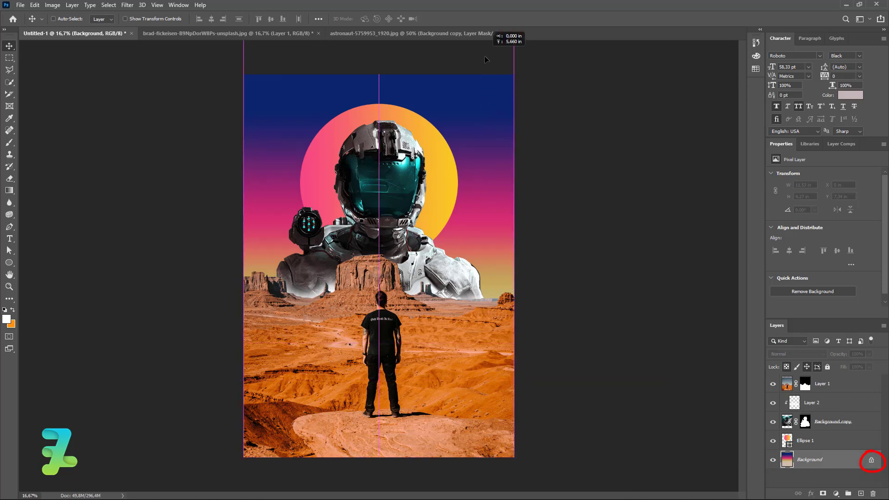
{"action": "left_click_drag", "start_coordinate": [479, 85], "coordinate": [481, 172]}
{"action": "left_click", "coordinate": [436, 191]}
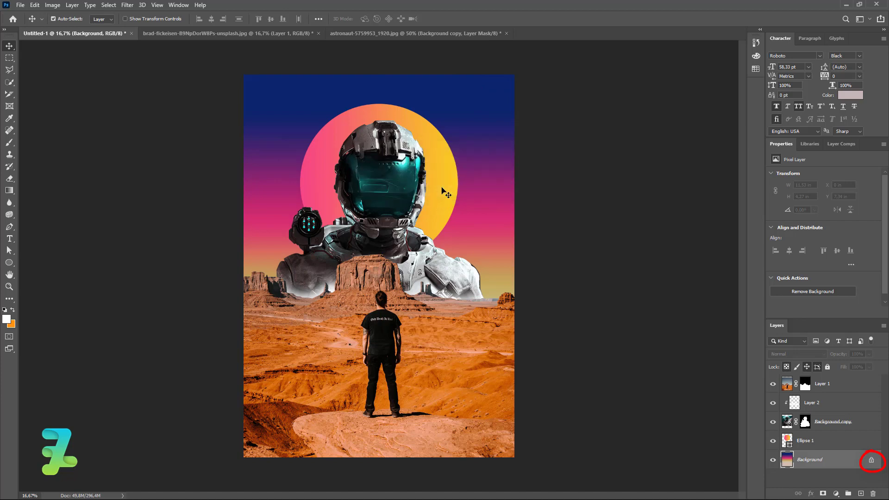
Duplicate the gradient background with Ctrl+J and shift the copy upward
{"action": "key", "text": "ctrl+j"}
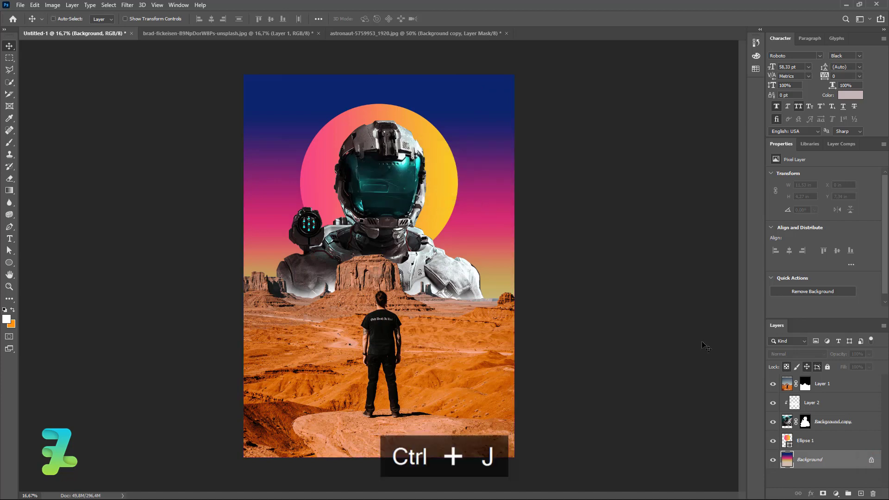
{"action": "left_click_drag", "start_coordinate": [528, 261], "coordinate": [472, 182]}
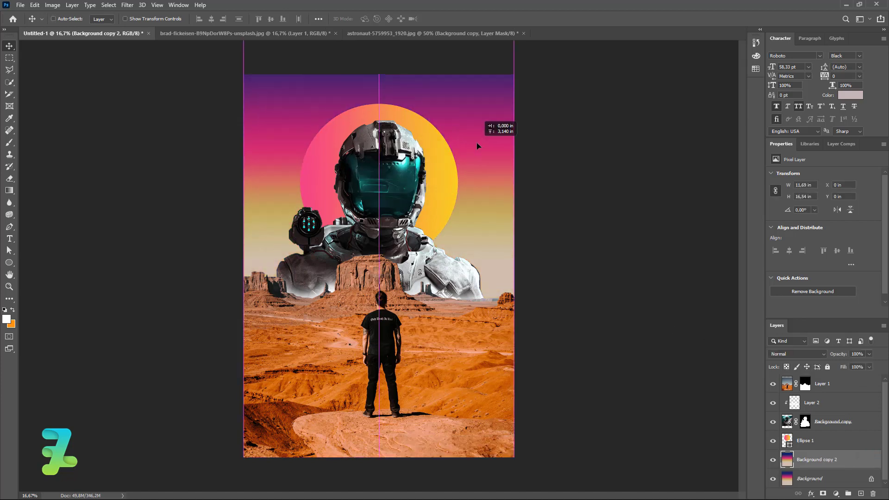
{"action": "mouse_move", "coordinate": [471, 182]}
{"action": "left_mouse_down"}
{"action": "mouse_move", "coordinate": [474, 172]}
{"action": "mouse_move", "coordinate": [489, 199]}
{"action": "left_mouse_up"}
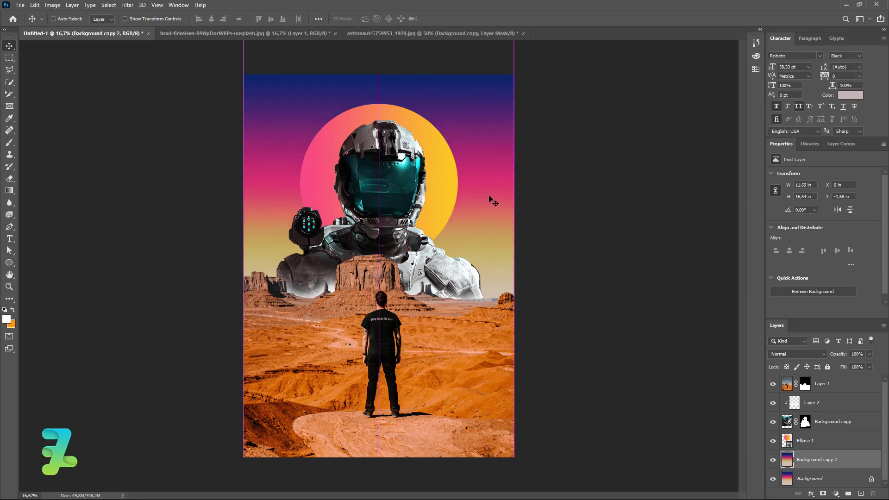
{"action": "left_click", "coordinate": [6, 319]}
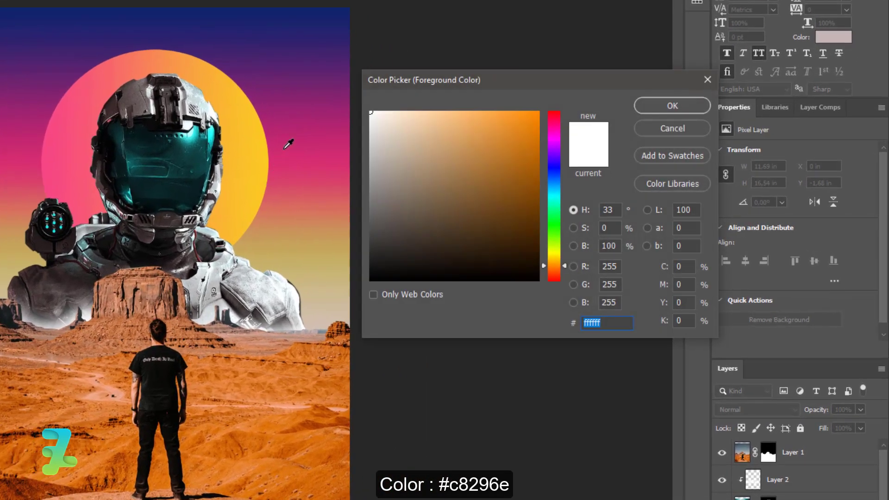
Set the foreground to pink #c8296e and adjust the brush size
{"action": "left_click", "coordinate": [285, 149]}
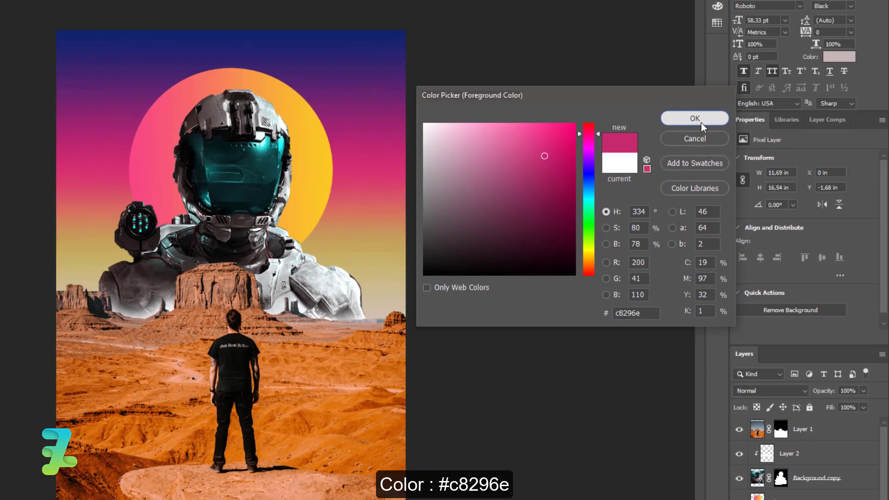
{"action": "left_click", "coordinate": [676, 107]}
{"action": "left_click", "coordinate": [10, 145]}
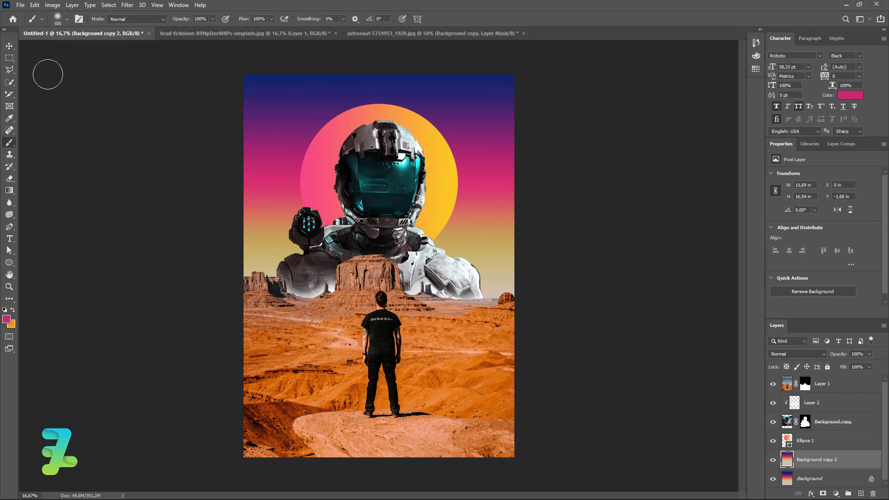
{"action": "key", "text": "bracketright"}
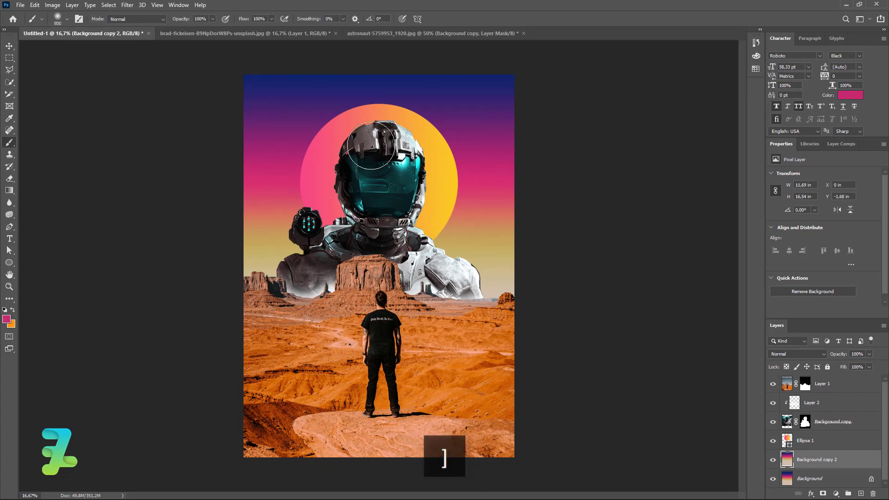
{"action": "key", "text": "bracketright"}
{"action": "key", "text": "bracketright"}
{"action": "key", "text": "bracketright"}
{"action": "key", "text": "bracketright"}
{"action": "key", "text": "bracketright"}
{"action": "key", "text": "bracketright"}
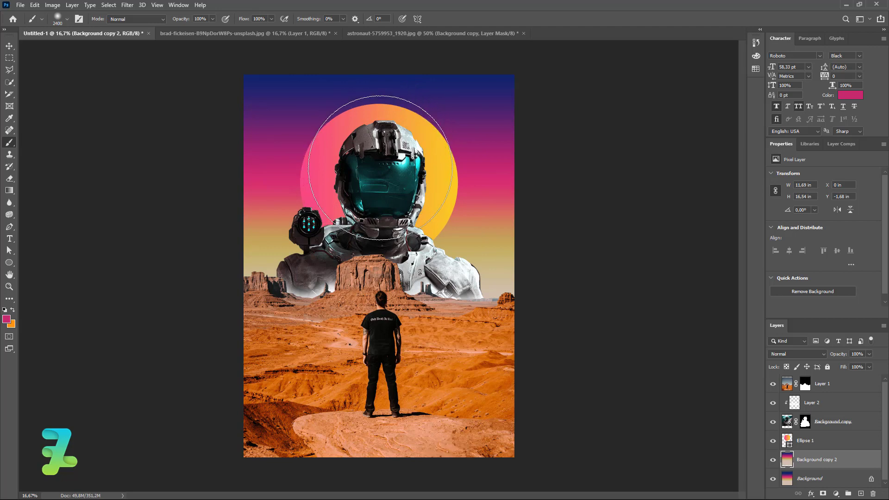
{"action": "key", "text": "bracketleft"}
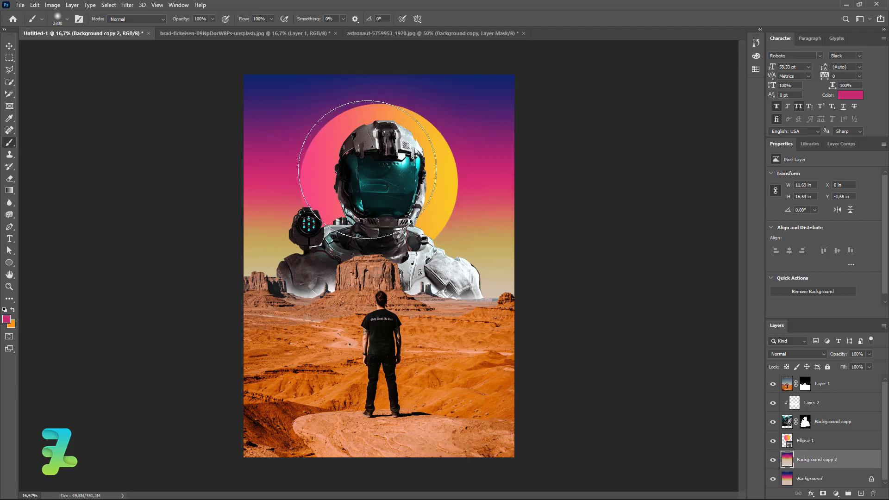
Change the foreground to dark navy #14204d and zoom out further
{"action": "left_click", "coordinate": [7, 318]}
{"action": "left_click", "coordinate": [503, 170]}
{"action": "left_click", "coordinate": [417, 250]}
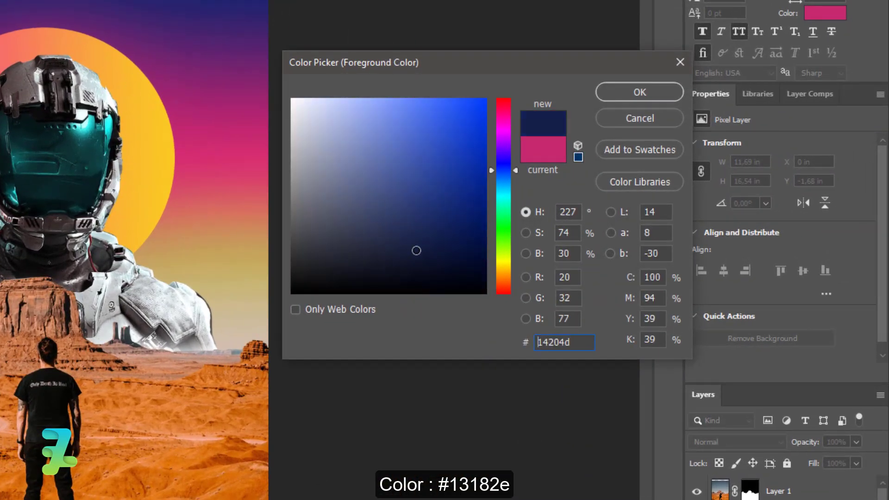
{"action": "left_click", "coordinate": [626, 90]}
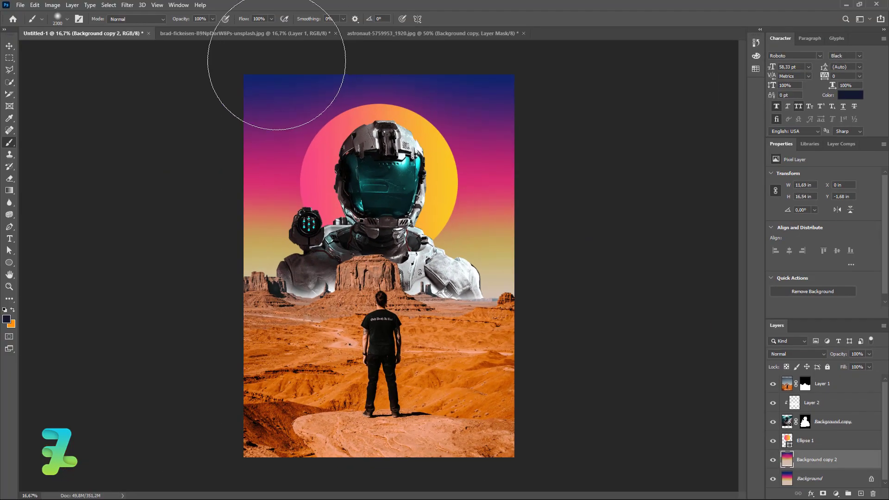
{"action": "key", "text": "ctrl+minus"}
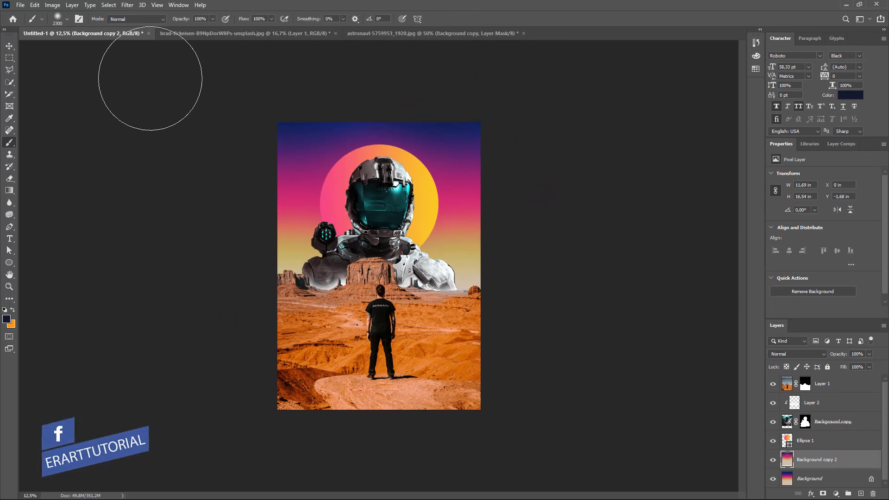
{"action": "key", "text": "v"}
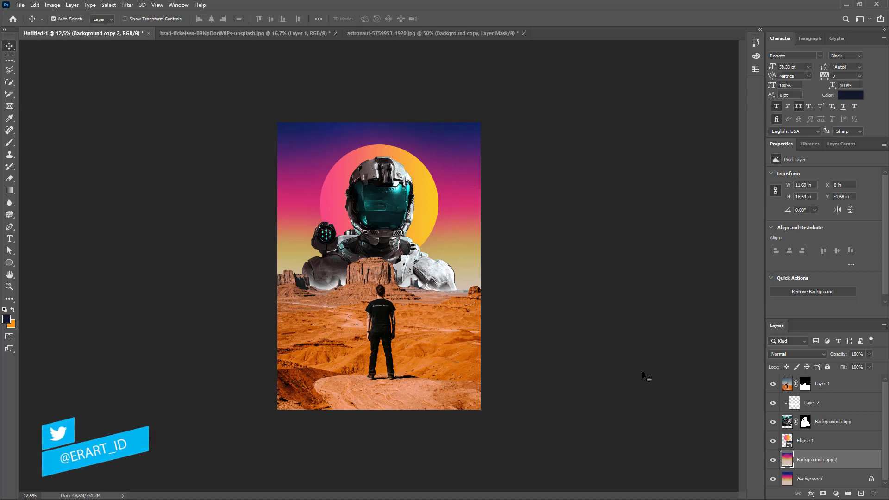
Add a Brightness/Contrast adjustment clipped to desert Layer 1, lowering its brightness
{"action": "left_click", "coordinate": [829, 383]}
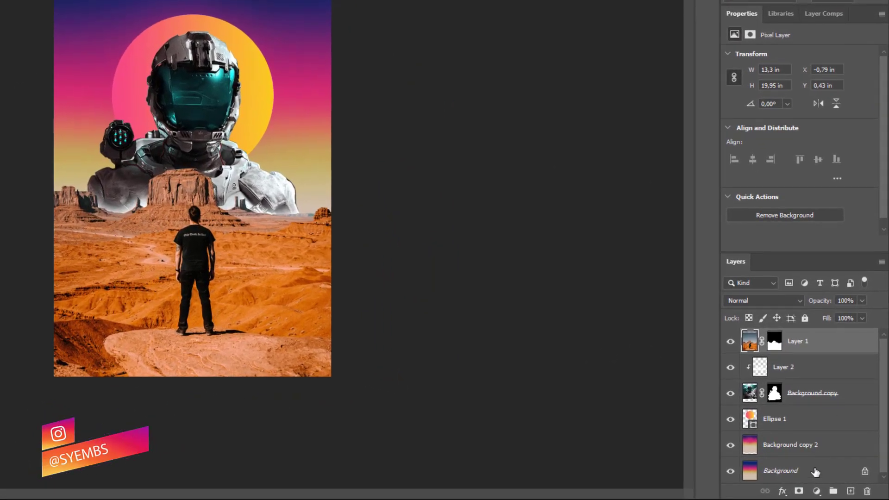
{"action": "left_click", "coordinate": [817, 492]}
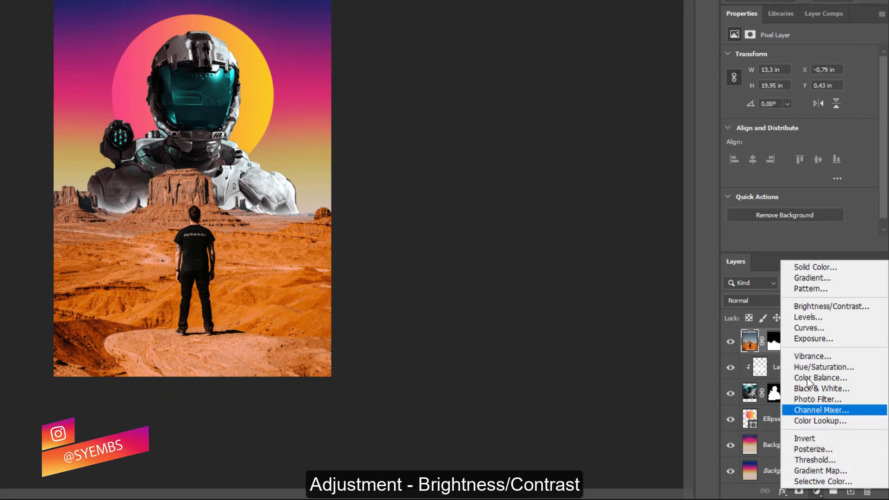
{"action": "left_click", "coordinate": [824, 304]}
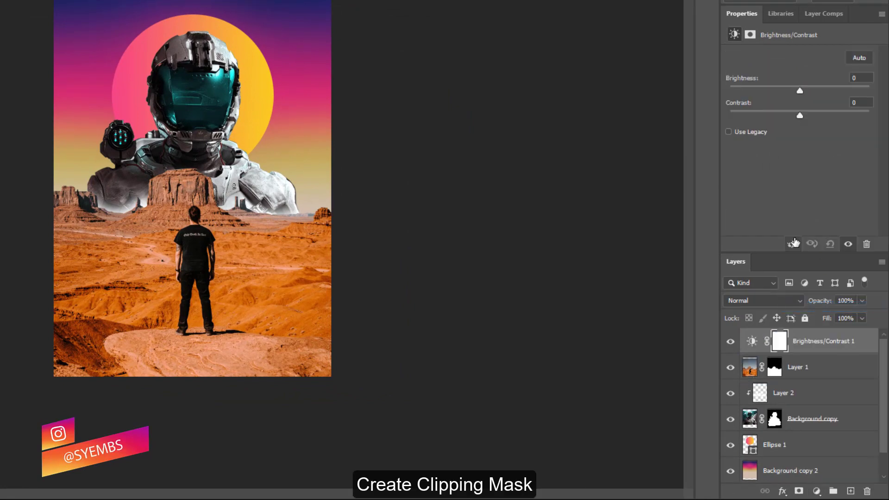
{"action": "left_click", "coordinate": [793, 244]}
{"action": "mouse_move", "coordinate": [800, 92]}
{"action": "left_mouse_down"}
{"action": "mouse_move", "coordinate": [771, 94]}
{"action": "mouse_move", "coordinate": [822, 118]}
{"action": "mouse_move", "coordinate": [865, 115]}
{"action": "mouse_move", "coordinate": [778, 114]}
{"action": "mouse_move", "coordinate": [787, 114]}
{"action": "mouse_move", "coordinate": [746, 101]}
{"action": "mouse_move", "coordinate": [802, 104]}
{"action": "mouse_move", "coordinate": [787, 105]}
{"action": "left_mouse_up"}
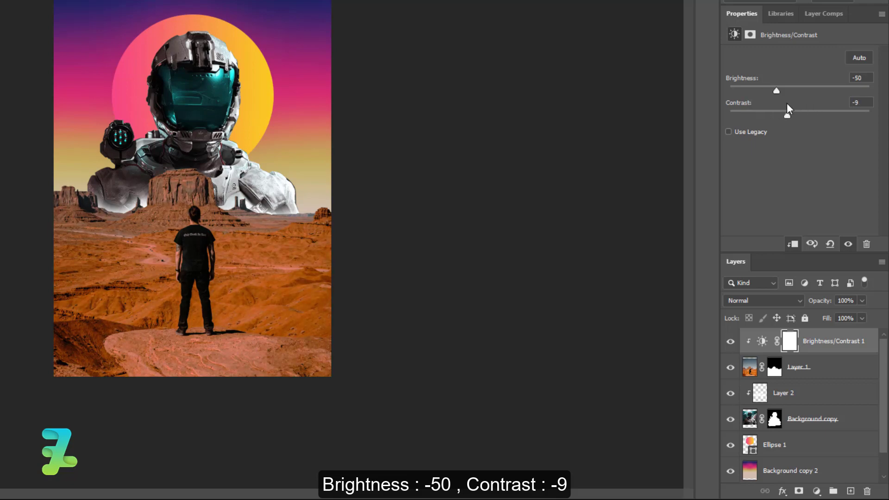
Add a clipped Hue/Saturation adjustment: Hue +2, Saturation −16, Lightness −2
{"action": "left_click", "coordinate": [816, 491]}
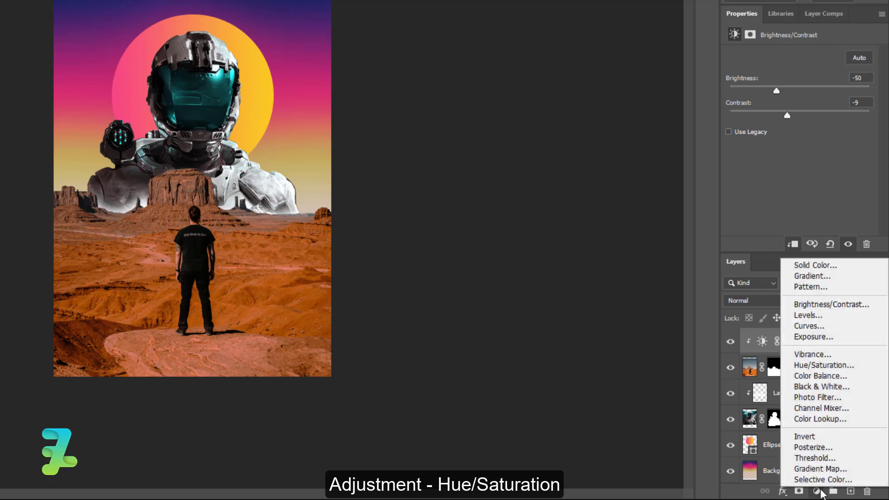
{"action": "left_click", "coordinate": [815, 365]}
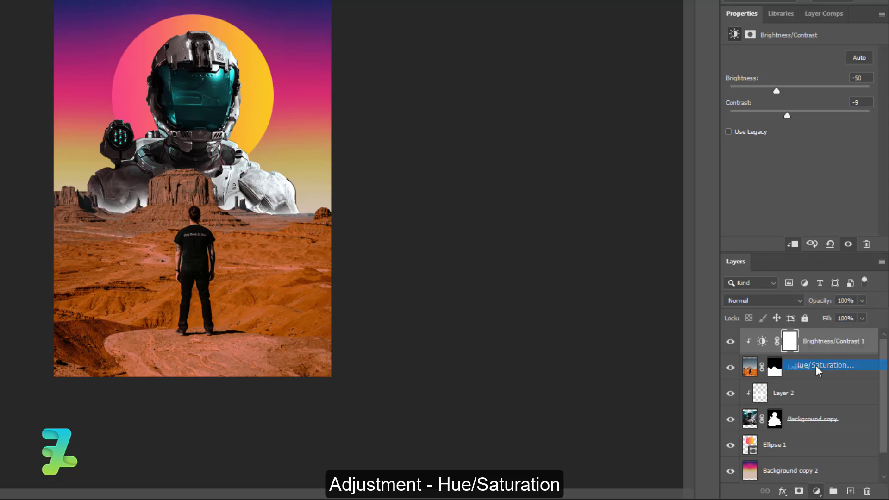
{"action": "left_click", "coordinate": [795, 245]}
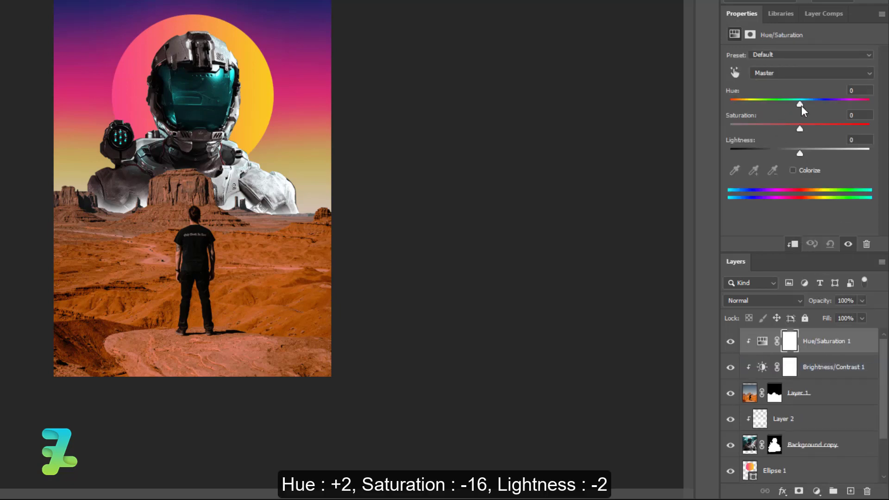
{"action": "mouse_move", "coordinate": [800, 104]}
{"action": "left_mouse_down"}
{"action": "mouse_move", "coordinate": [809, 108]}
{"action": "mouse_move", "coordinate": [810, 129]}
{"action": "mouse_move", "coordinate": [765, 126]}
{"action": "mouse_move", "coordinate": [786, 127]}
{"action": "mouse_move", "coordinate": [805, 155]}
{"action": "mouse_move", "coordinate": [796, 154]}
{"action": "left_mouse_up"}
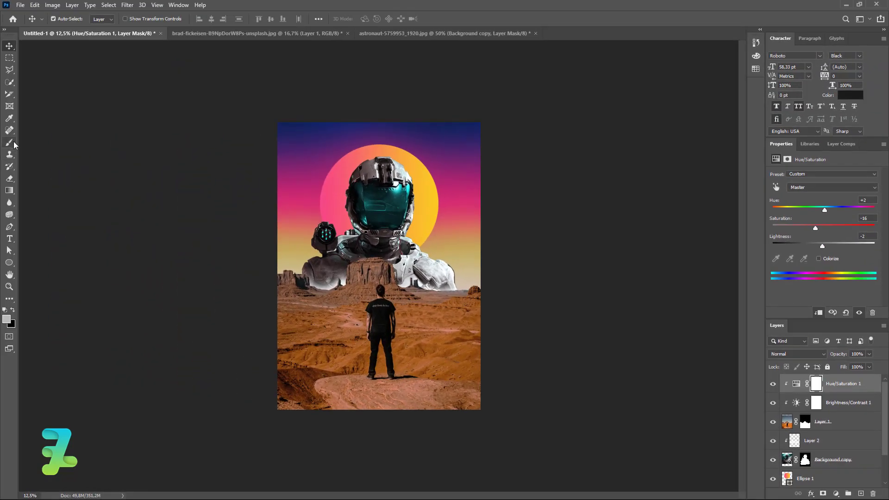
Set a tiny 100% hard brush and add new Layer 3 with white #ffffff foreground
{"action": "left_click", "coordinate": [10, 142]}
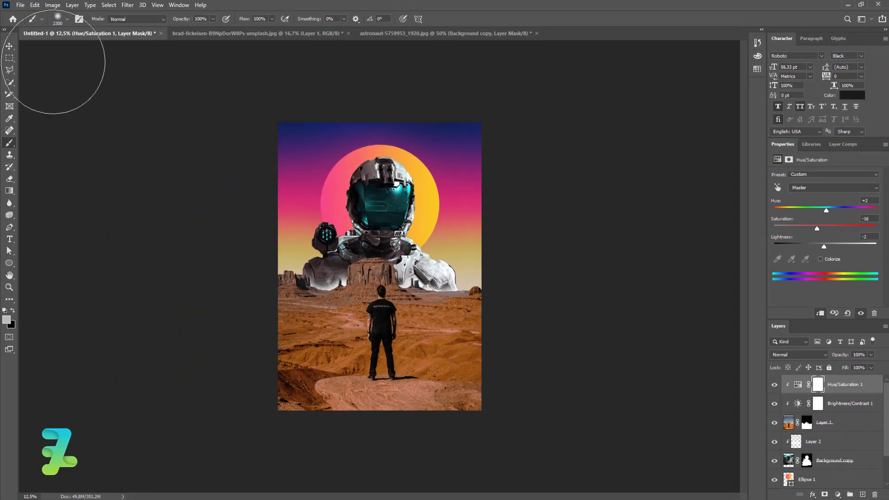
{"action": "left_click", "coordinate": [60, 19]}
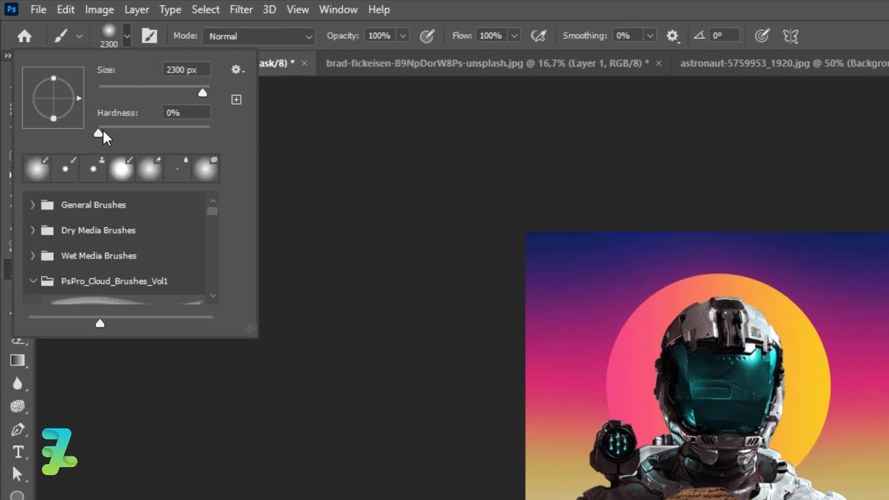
{"action": "left_click_drag", "start_coordinate": [98, 134], "coordinate": [419, 168]}
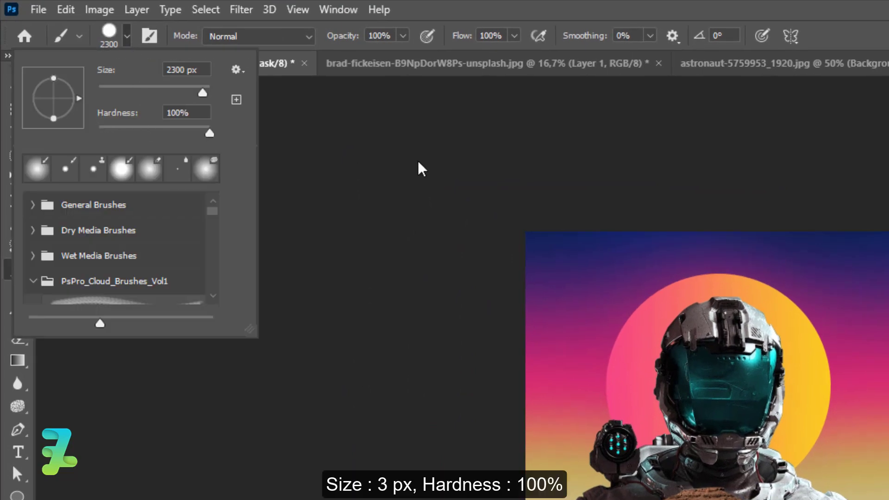
{"action": "left_click_drag", "start_coordinate": [202, 93], "coordinate": [100, 95]}
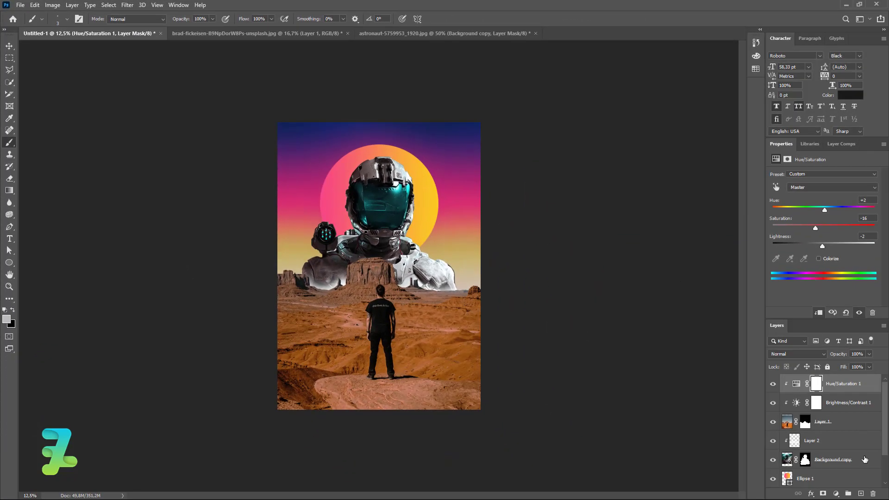
{"action": "left_click", "coordinate": [860, 492]}
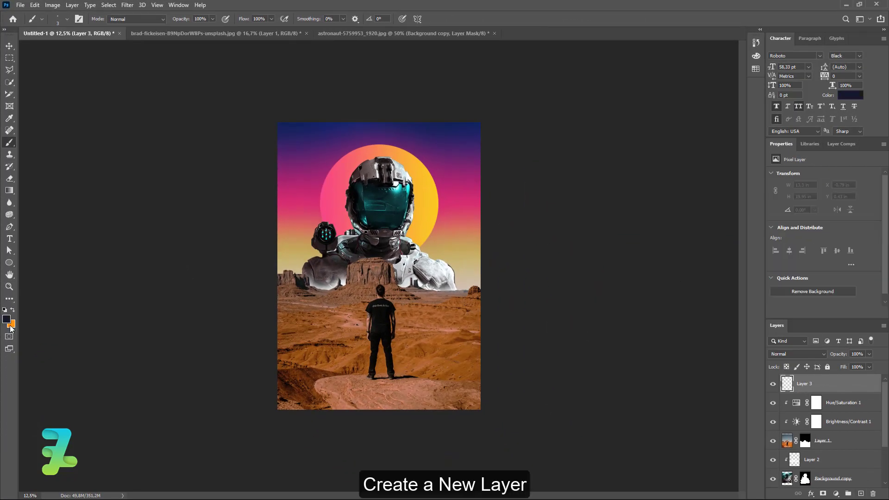
{"action": "left_click", "coordinate": [7, 320]}
{"action": "type", "text": "ffffff"}
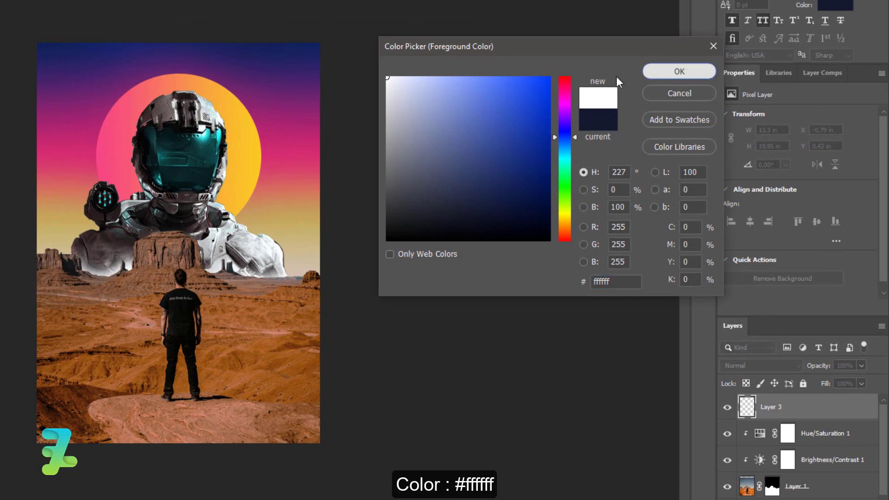
{"action": "key", "text": "Return"}
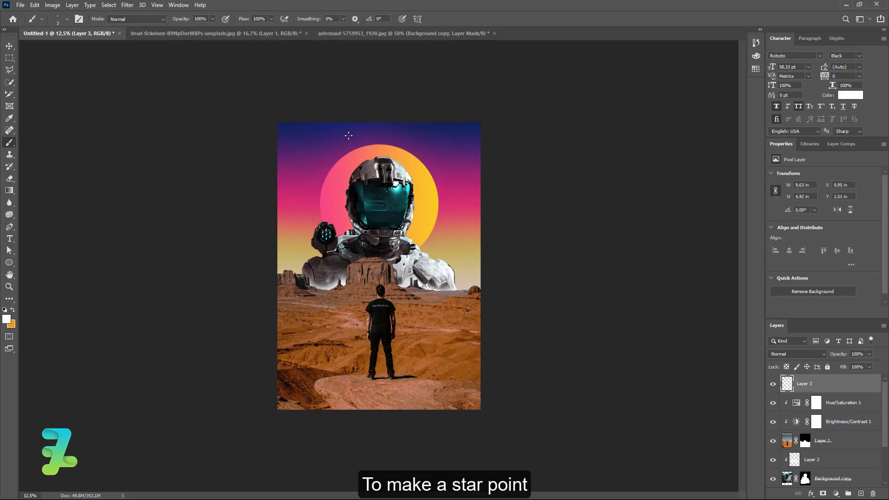
Dot small white stars across the upper sky
{"action": "left_click", "coordinate": [424, 211]}
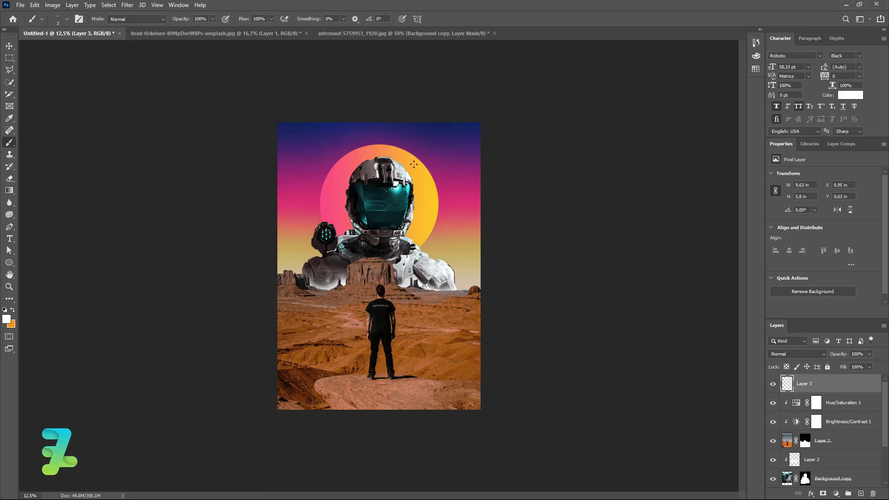
{"action": "key", "text": "bracketright"}
{"action": "key", "text": "ctrl+z"}
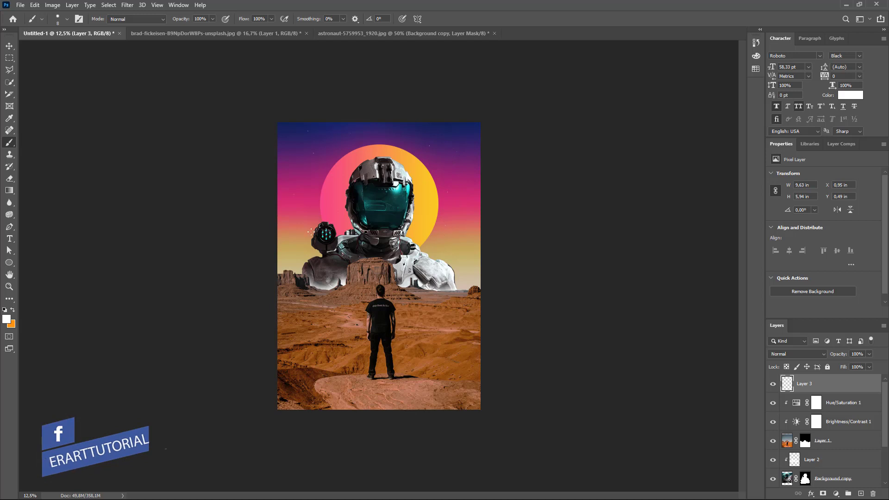
{"action": "left_click", "coordinate": [469, 127]}
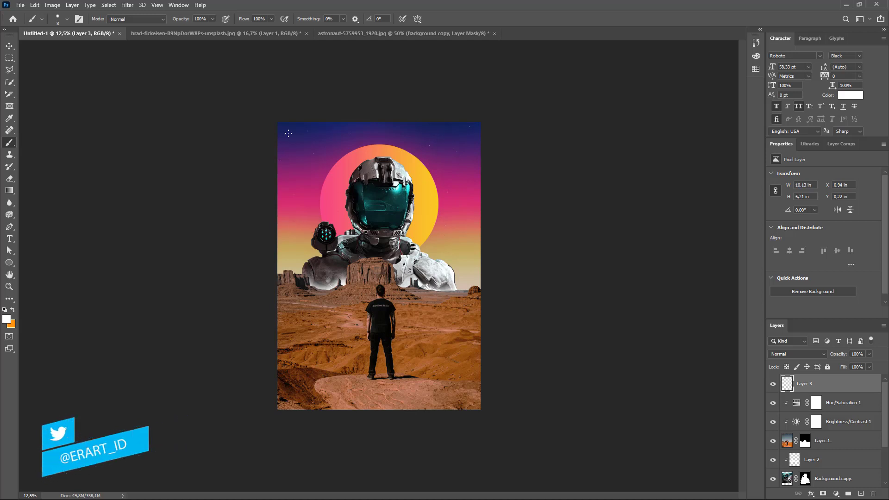
{"action": "key", "text": "bracketright"}
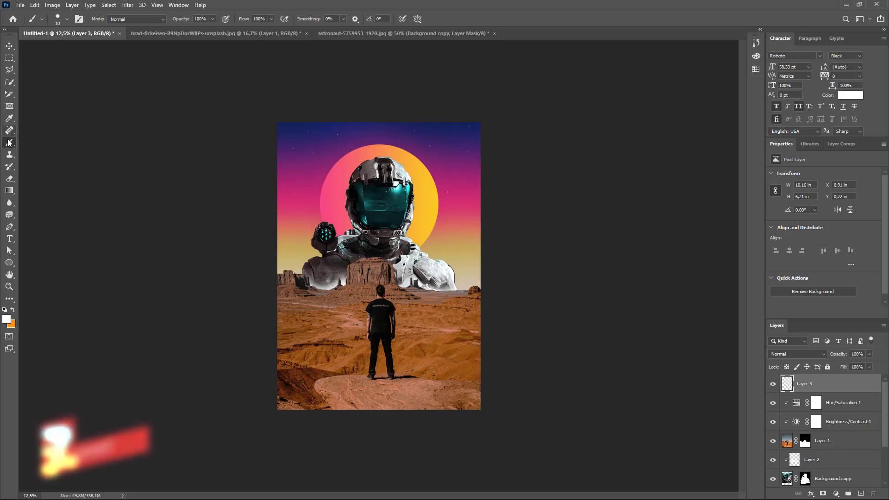
Choose the pspro.co-Cloud brush preset at 5000 px
{"action": "left_click", "coordinate": [66, 19]}
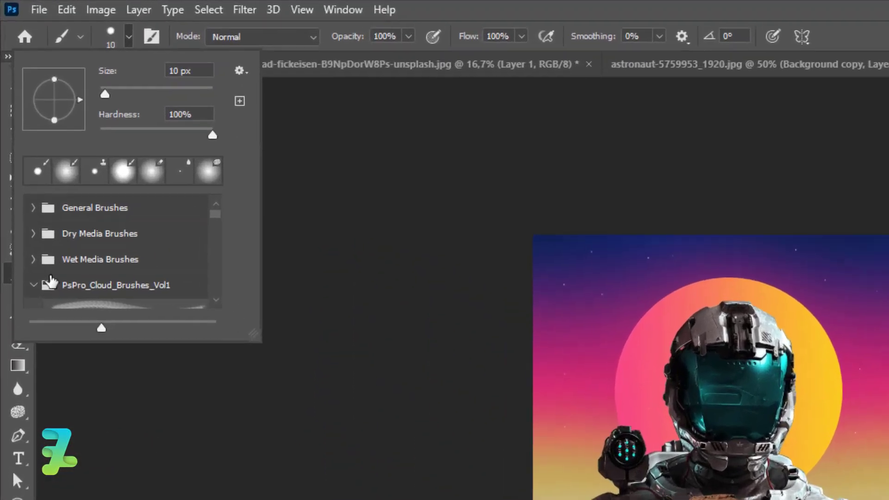
{"action": "scroll", "coordinate": [221, 226], "scroll_direction": "down", "scroll_amount": 1}
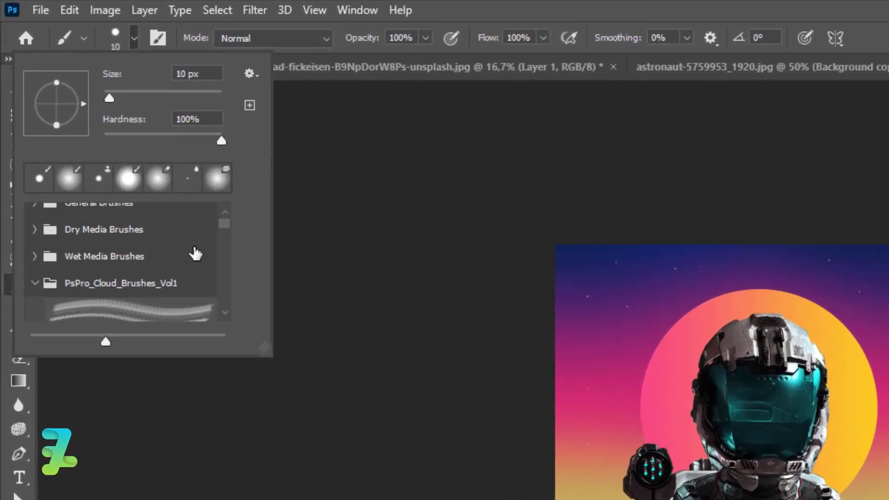
{"action": "left_click", "coordinate": [174, 306]}
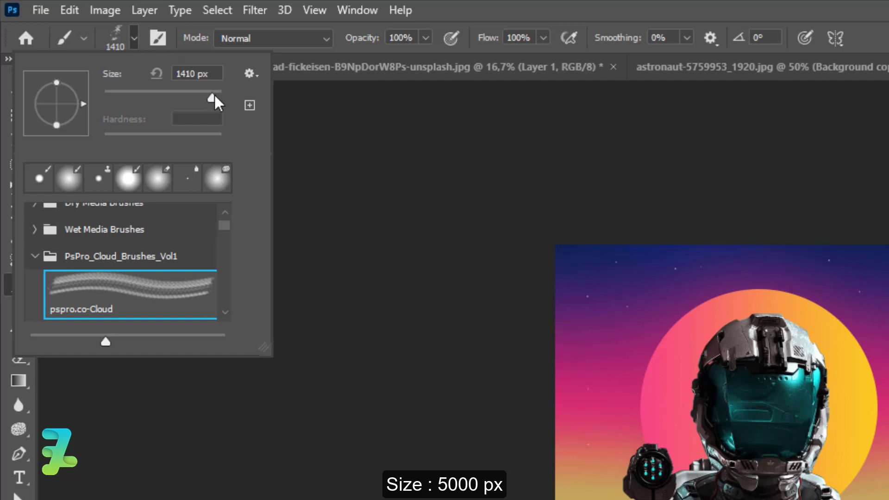
{"action": "left_click_drag", "start_coordinate": [214, 96], "coordinate": [222, 96]}
{"action": "key", "text": "Return"}
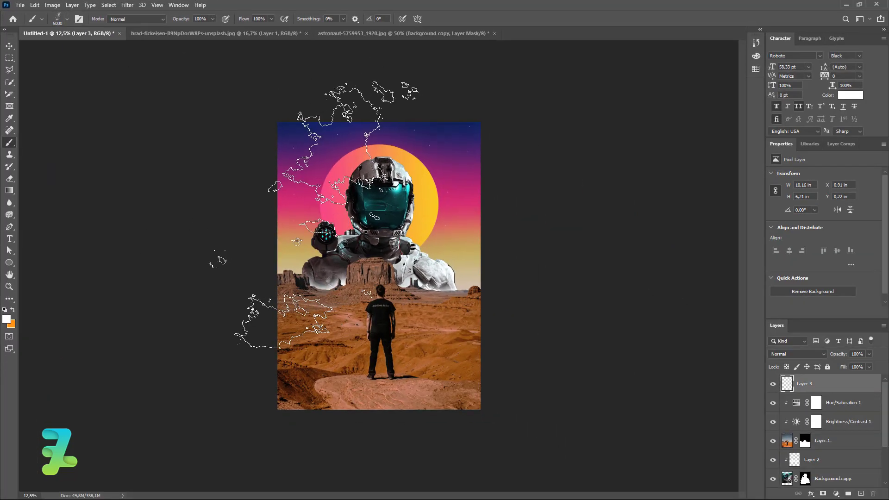
Paint soft white clouds in the upper-left sky on new Layer 4 at 91% opacity
{"action": "left_click", "coordinate": [862, 492]}
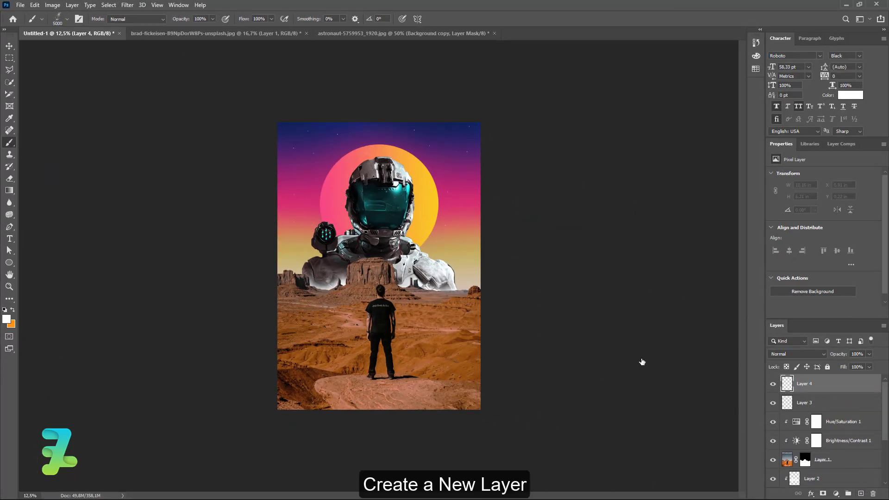
{"action": "left_click", "coordinate": [153, 243]}
{"action": "key", "text": "ctrl+z"}
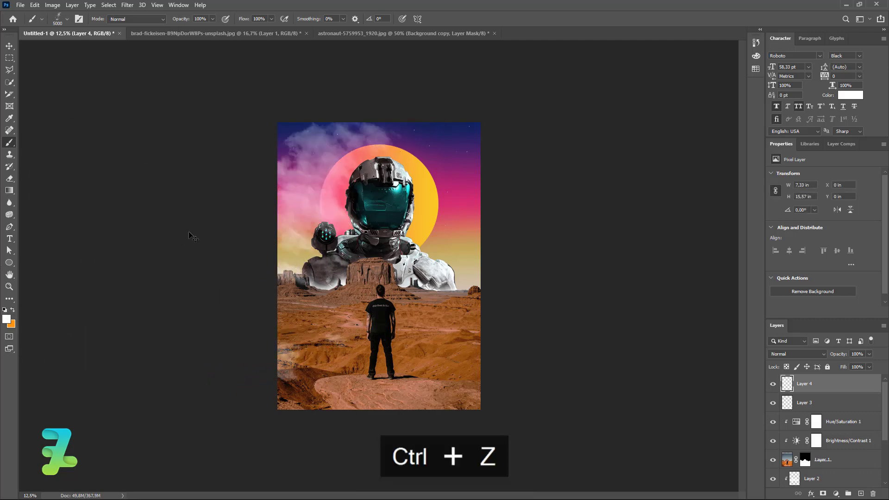
{"action": "key", "text": "bracketleft"}
{"action": "key", "text": "bracketleft"}
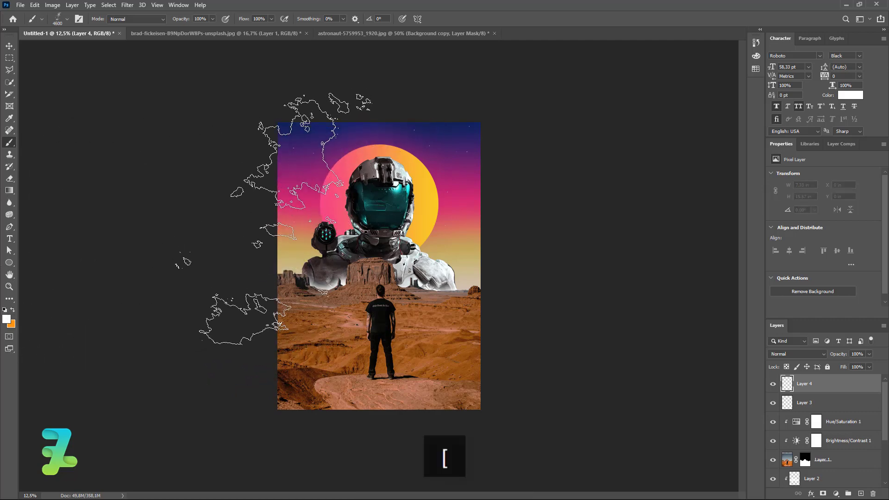
{"action": "key", "text": "bracketleft"}
{"action": "key", "text": "bracketleft"}
{"action": "key", "text": "bracketleft"}
{"action": "left_click", "coordinate": [281, 186]}
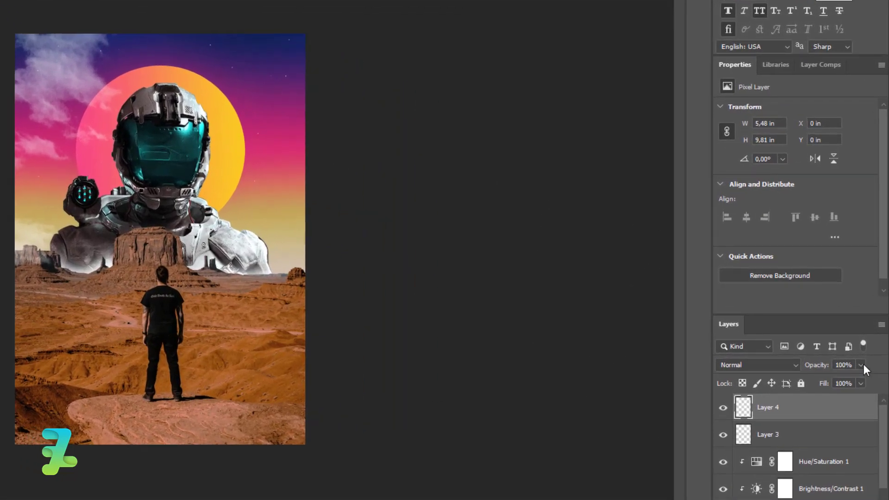
{"action": "mouse_move", "coordinate": [860, 365]}
{"action": "left_mouse_down"}
{"action": "mouse_move", "coordinate": [860, 379]}
{"action": "mouse_move", "coordinate": [809, 381]}
{"action": "mouse_move", "coordinate": [857, 385]}
{"action": "left_mouse_up"}
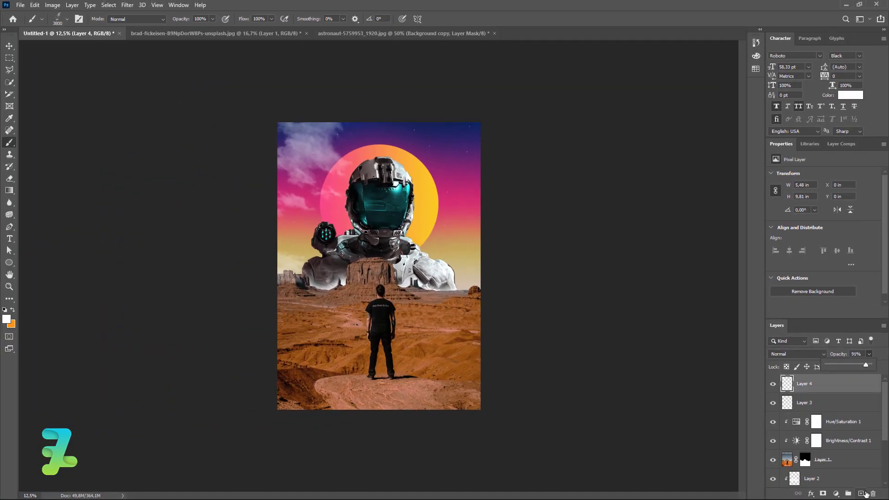
{"action": "left_click", "coordinate": [68, 19]}
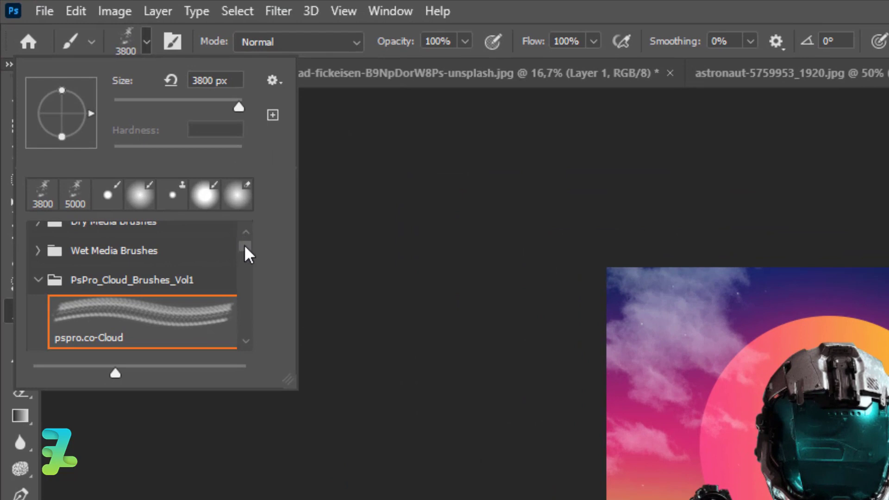
Browse the PsPro_Cloud_Brushes_Vol1 set and settle on another pspro.co-Cloud tip at 1396 px
{"action": "scroll", "coordinate": [245, 250], "scroll_direction": "down", "scroll_amount": 3}
{"action": "left_click", "coordinate": [195, 279]}
{"action": "left_click", "coordinate": [209, 334]}
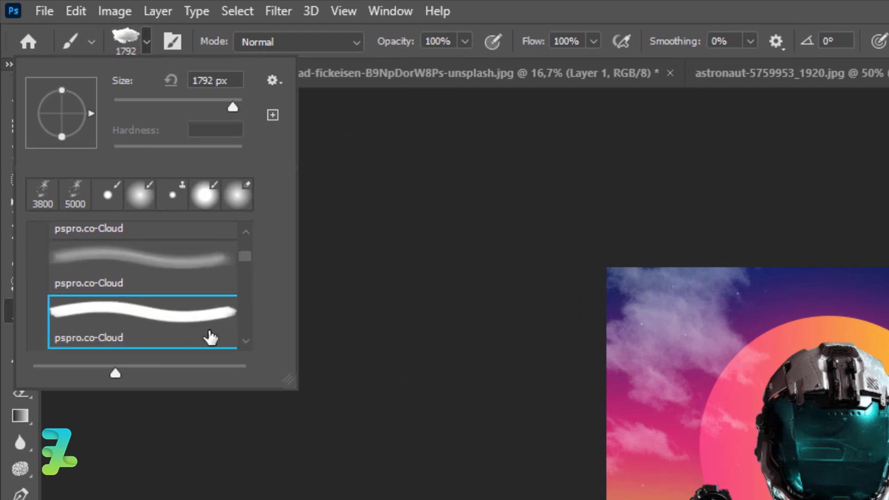
{"action": "scroll", "coordinate": [243, 350], "scroll_direction": "down", "scroll_amount": 1}
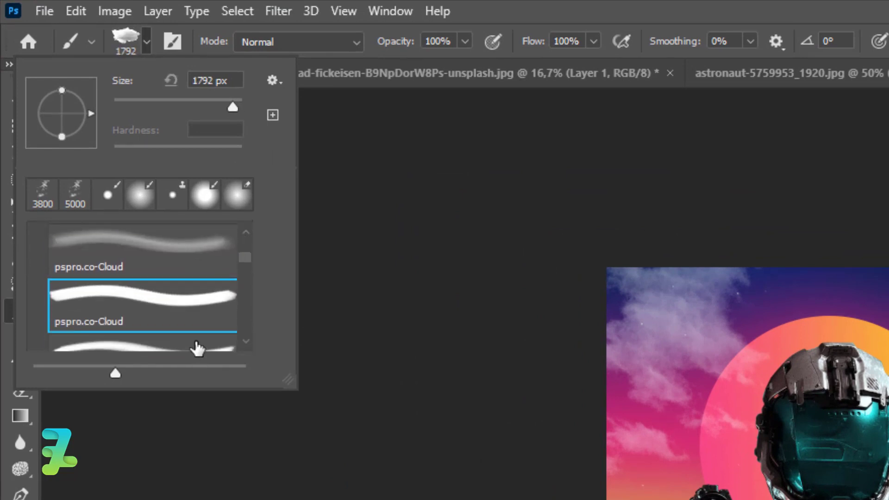
{"action": "left_click", "coordinate": [213, 345]}
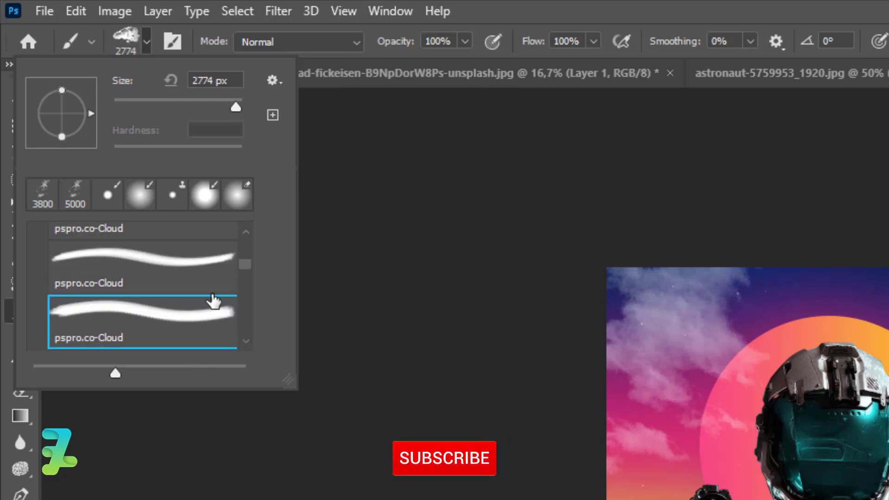
{"action": "left_click", "coordinate": [211, 345]}
{"action": "scroll", "coordinate": [245, 278], "scroll_direction": "down", "scroll_amount": 2}
{"action": "left_click", "coordinate": [206, 283]}
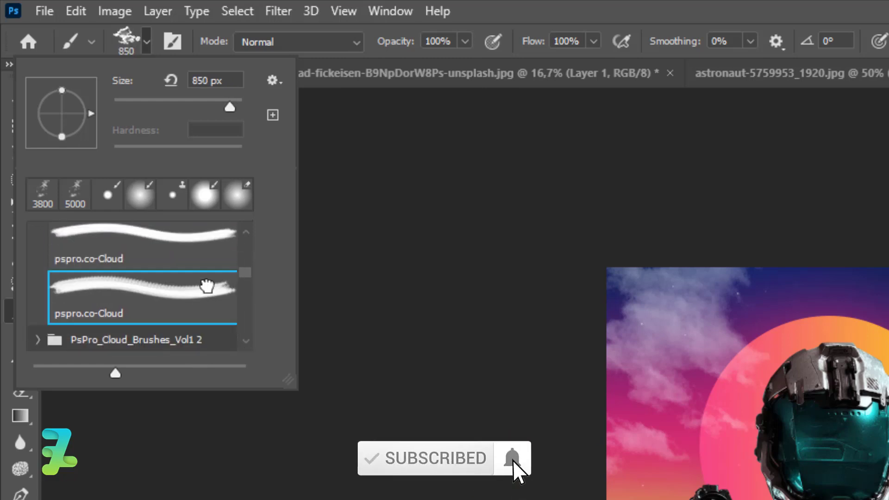
{"action": "left_click", "coordinate": [236, 245]}
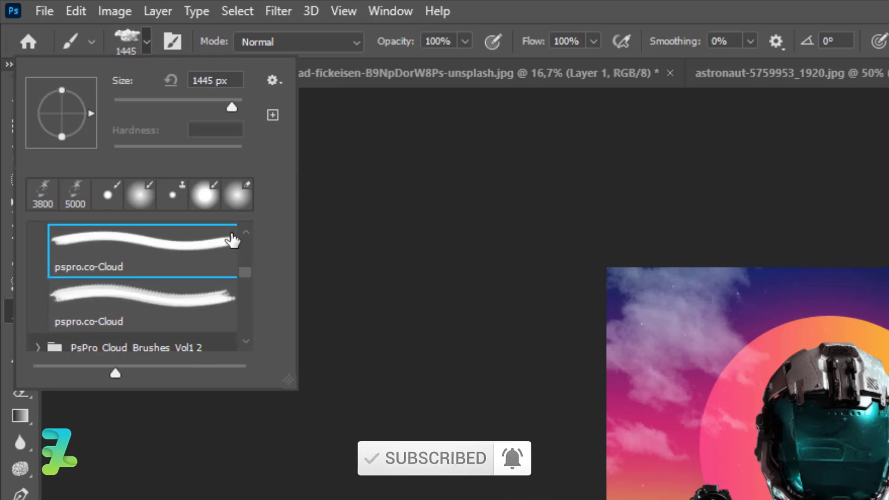
{"action": "scroll", "coordinate": [239, 236], "scroll_direction": "up", "scroll_amount": 1}
{"action": "left_click", "coordinate": [200, 237]}
{"action": "scroll", "coordinate": [245, 237], "scroll_direction": "up", "scroll_amount": 1}
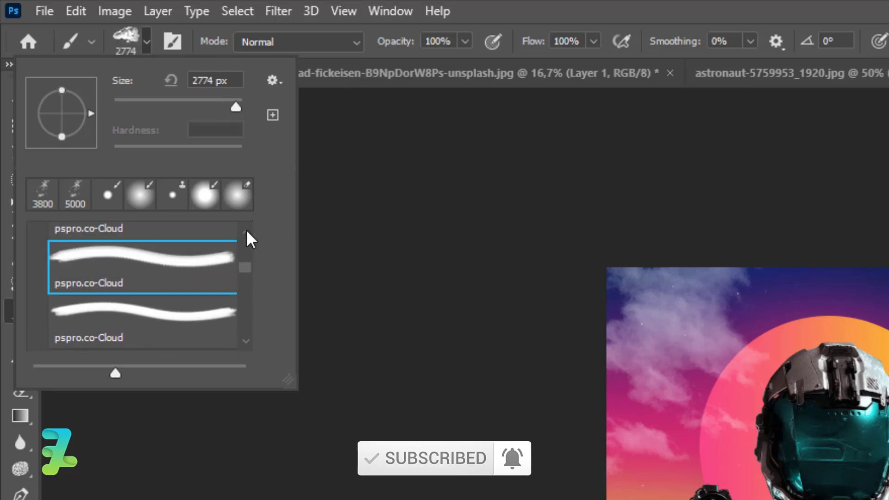
{"action": "left_click", "coordinate": [218, 238]}
{"action": "type", "text": "1396"}
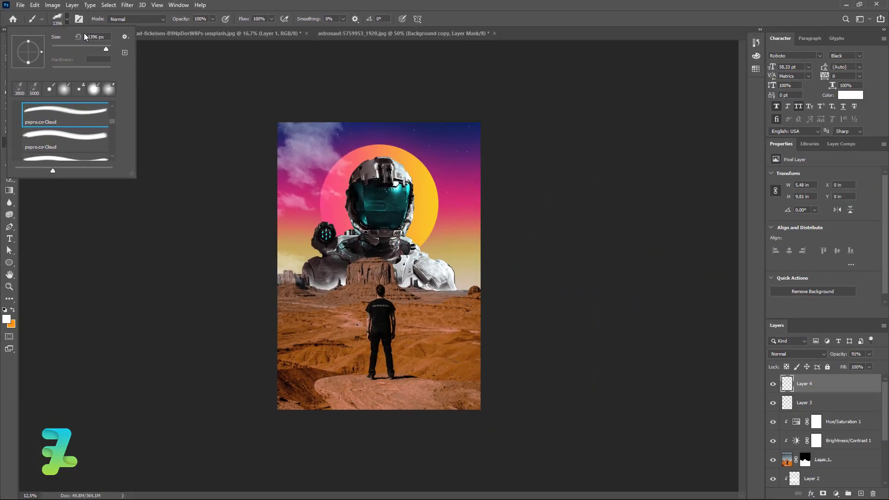
Paint clouds right of the astronaut and top-right, then stamp visible layers into Layer 5
{"action": "key", "text": "Return"}
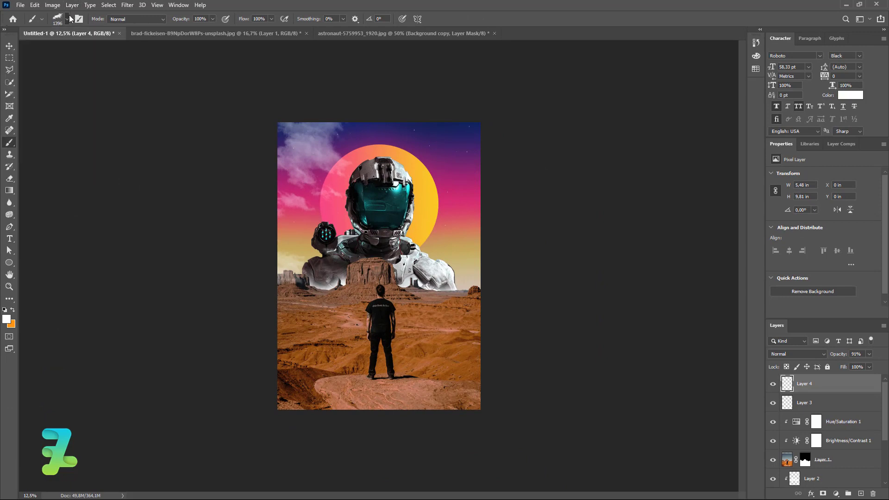
{"action": "left_click", "coordinate": [444, 251]}
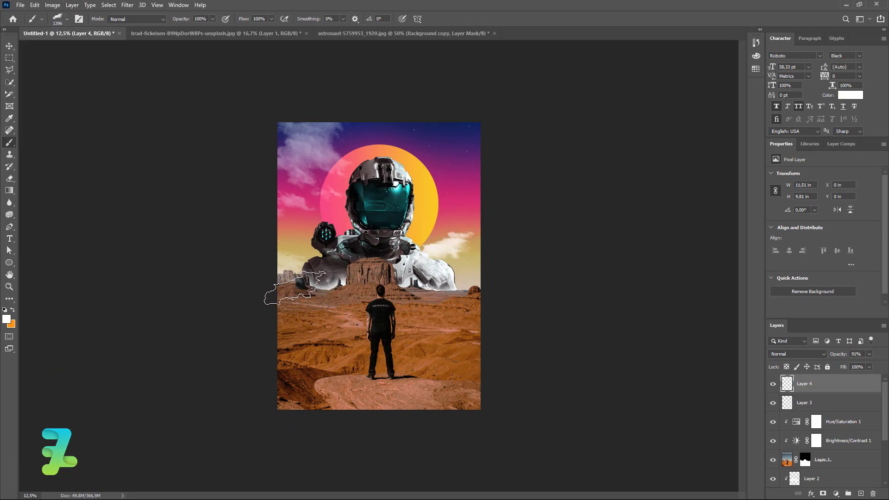
{"action": "left_click", "coordinate": [280, 300]}
{"action": "key", "text": "ctrl+z"}
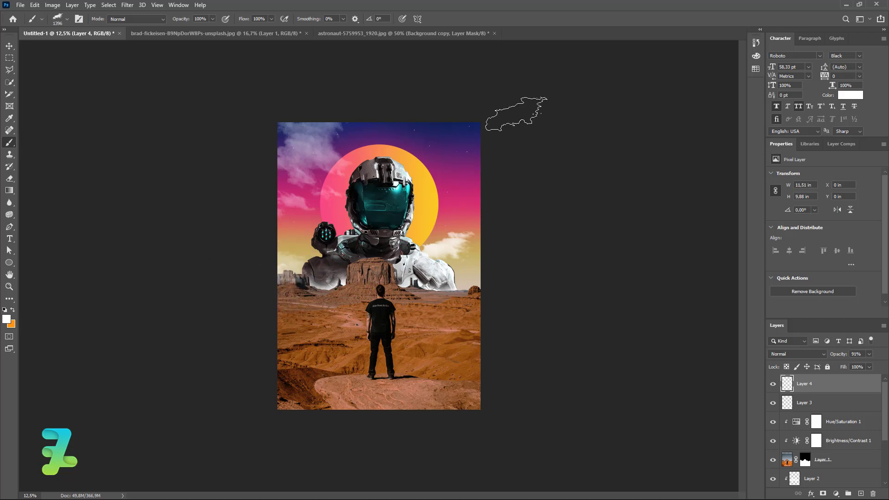
{"action": "left_click", "coordinate": [494, 123]}
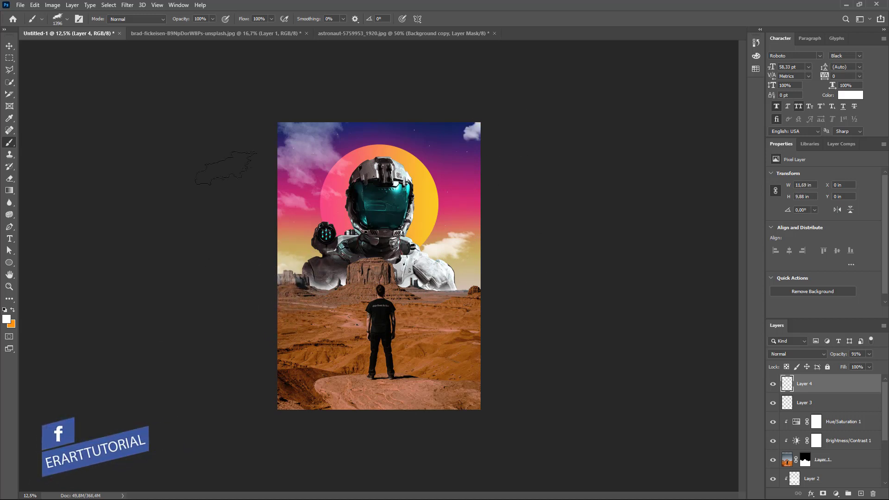
{"action": "left_click", "coordinate": [9, 45]}
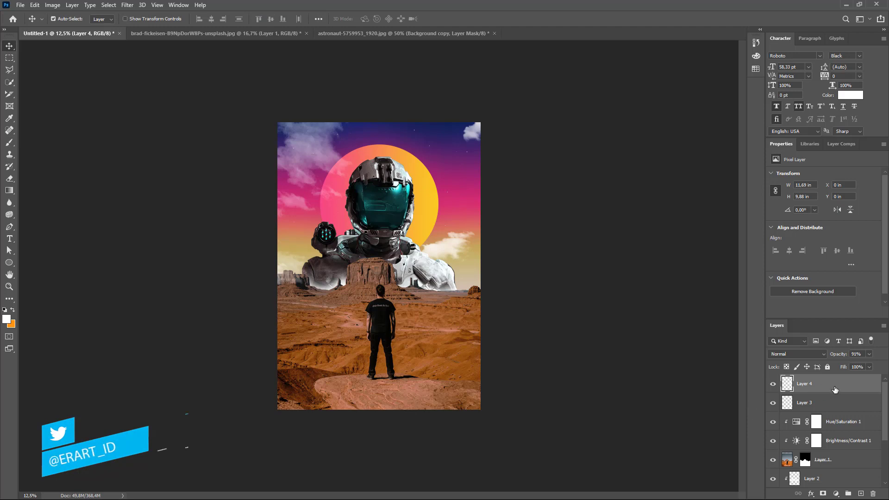
{"action": "key", "text": "ctrl+shift+alt+e"}
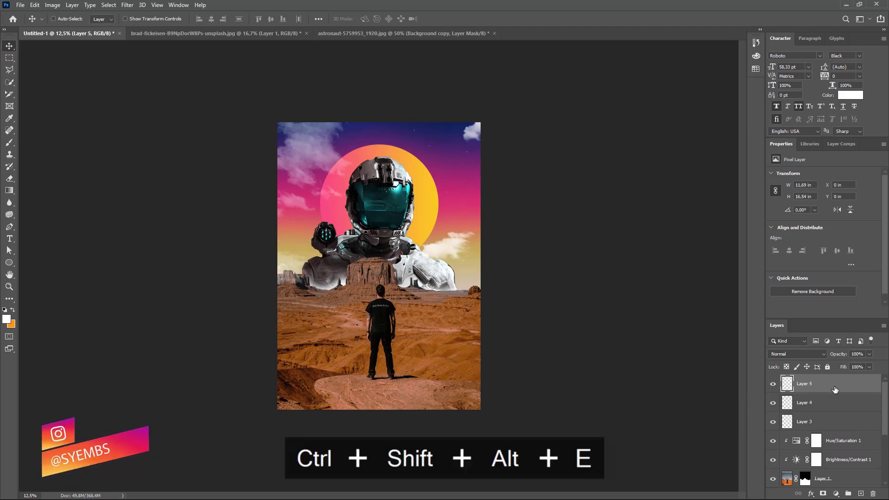
Camera Raw grade: Exposure +0.20, Contrast −29, Highlights −35, Shadows −5, Vibrance −4
{"action": "left_click", "coordinate": [127, 5]}
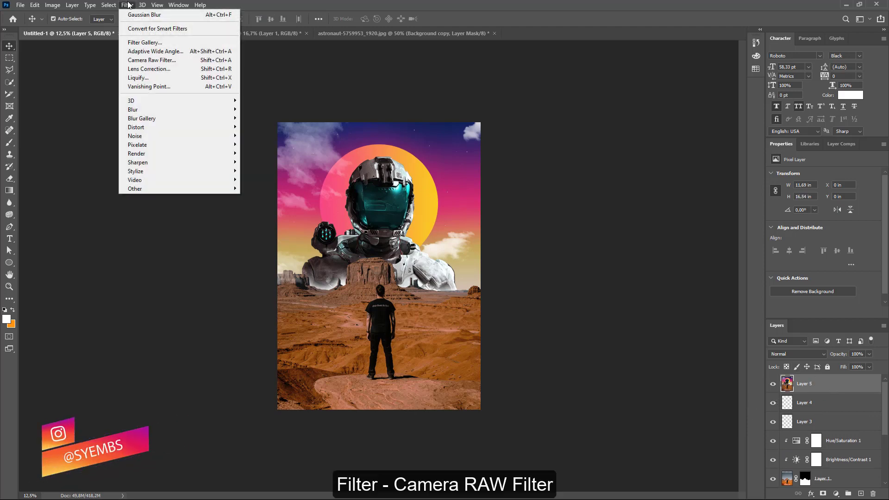
{"action": "left_click", "coordinate": [155, 61]}
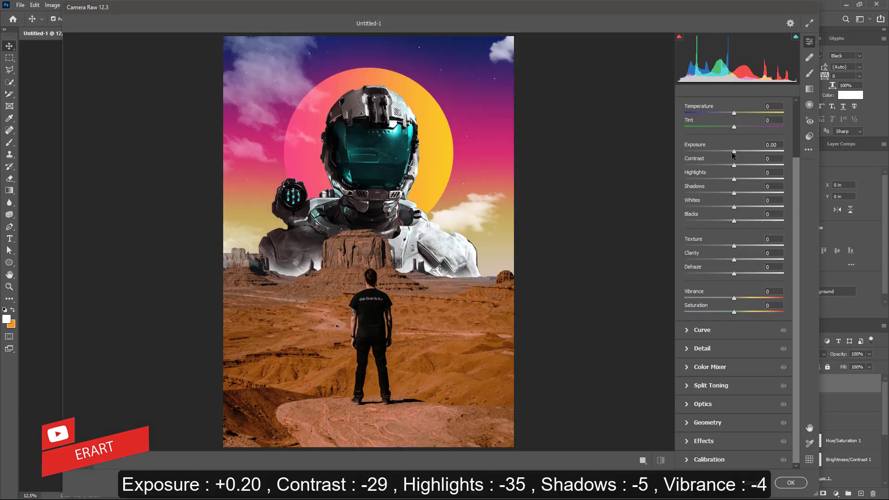
{"action": "mouse_move", "coordinate": [734, 153]}
{"action": "left_mouse_down"}
{"action": "mouse_move", "coordinate": [715, 172]}
{"action": "mouse_move", "coordinate": [753, 166]}
{"action": "mouse_move", "coordinate": [716, 170]}
{"action": "mouse_move", "coordinate": [748, 193]}
{"action": "mouse_move", "coordinate": [713, 192]}
{"action": "mouse_move", "coordinate": [732, 191]}
{"action": "left_mouse_up"}
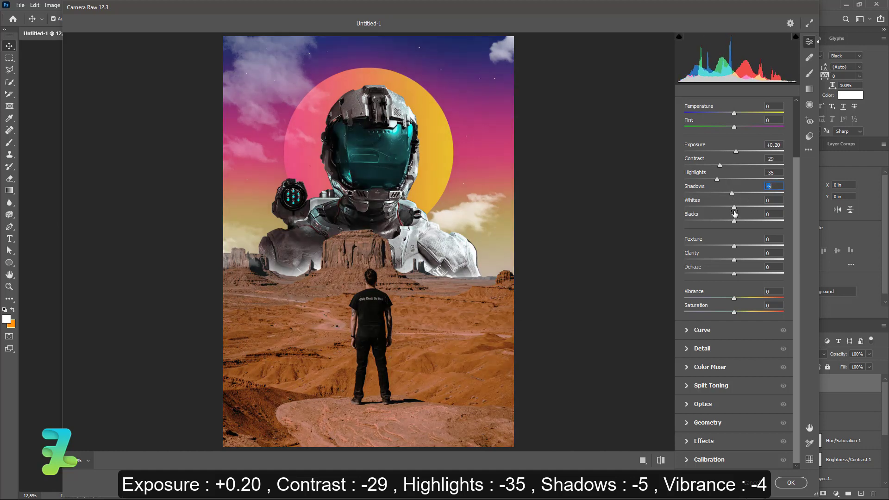
{"action": "mouse_move", "coordinate": [735, 298]}
{"action": "left_mouse_down"}
{"action": "mouse_move", "coordinate": [748, 299]}
{"action": "mouse_move", "coordinate": [721, 302]}
{"action": "mouse_move", "coordinate": [733, 302]}
{"action": "left_mouse_up"}
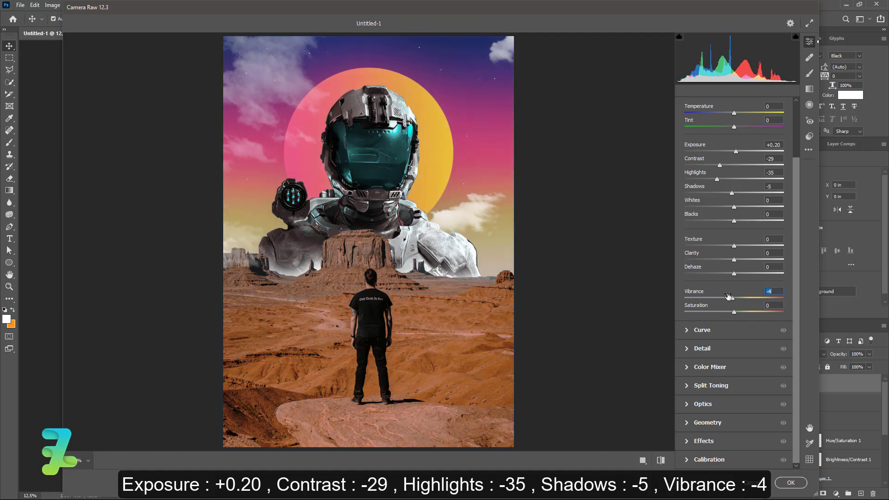
{"action": "left_click", "coordinate": [791, 482]}
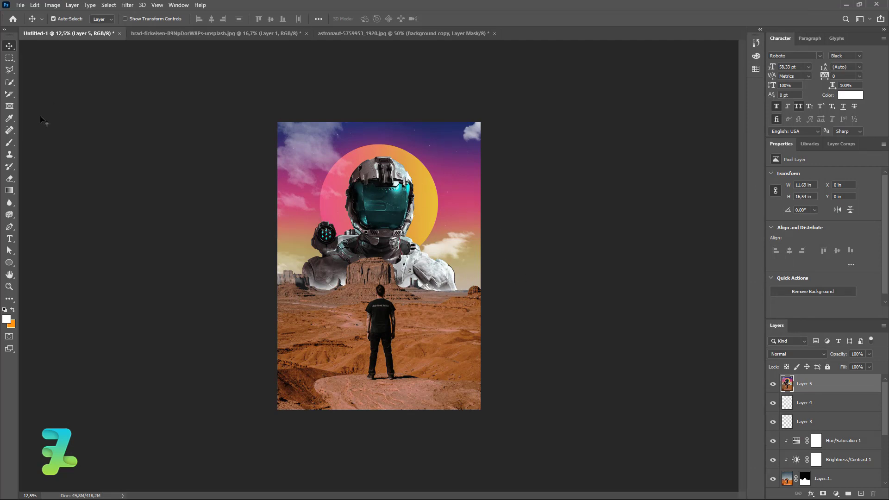
{"action": "left_click", "coordinate": [9, 143]}
Load a white soft round brush at maximum size, then shrink it to about 3300 px
{"action": "left_click", "coordinate": [7, 319]}
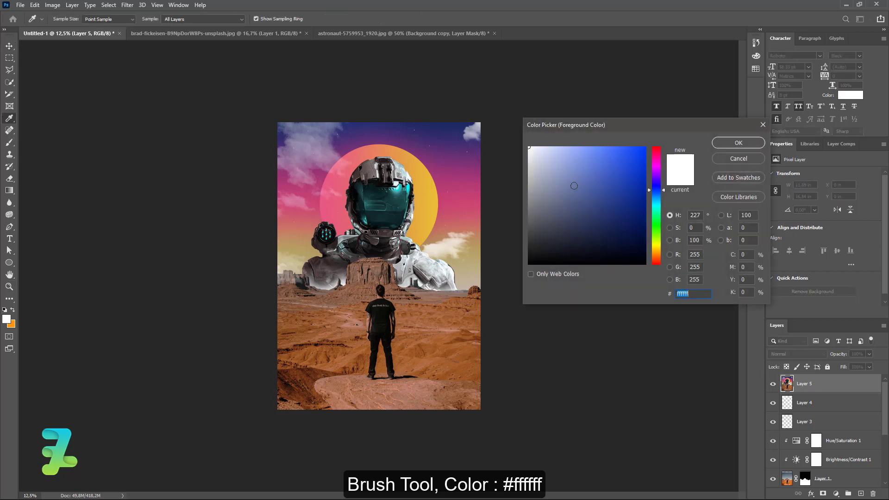
{"action": "left_click", "coordinate": [720, 144]}
{"action": "left_click", "coordinate": [60, 19]}
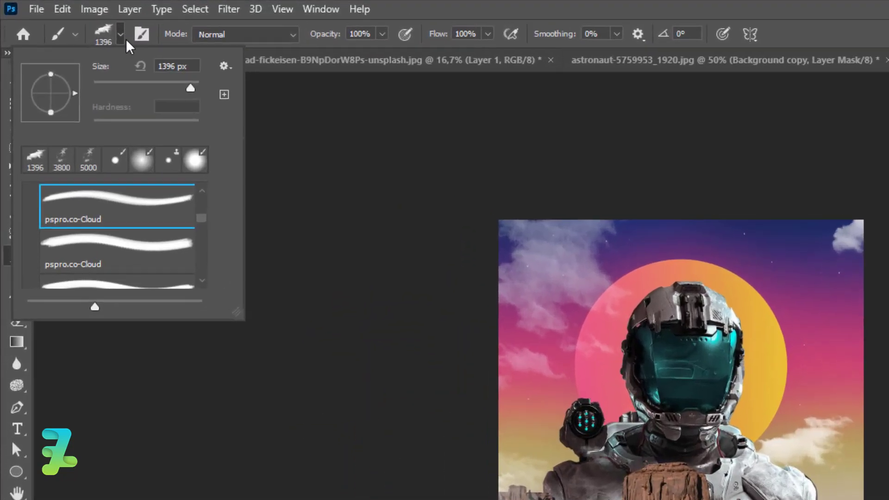
{"action": "left_click", "coordinate": [149, 169]}
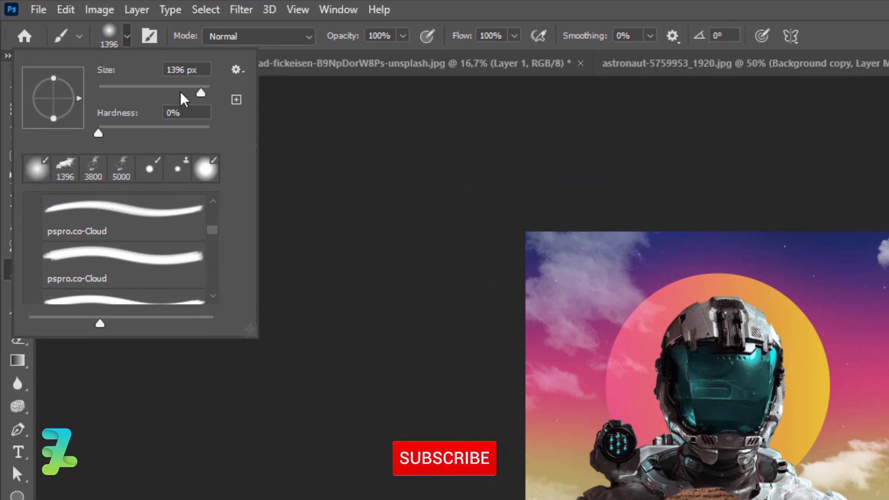
{"action": "left_click_drag", "start_coordinate": [201, 92], "coordinate": [211, 93]}
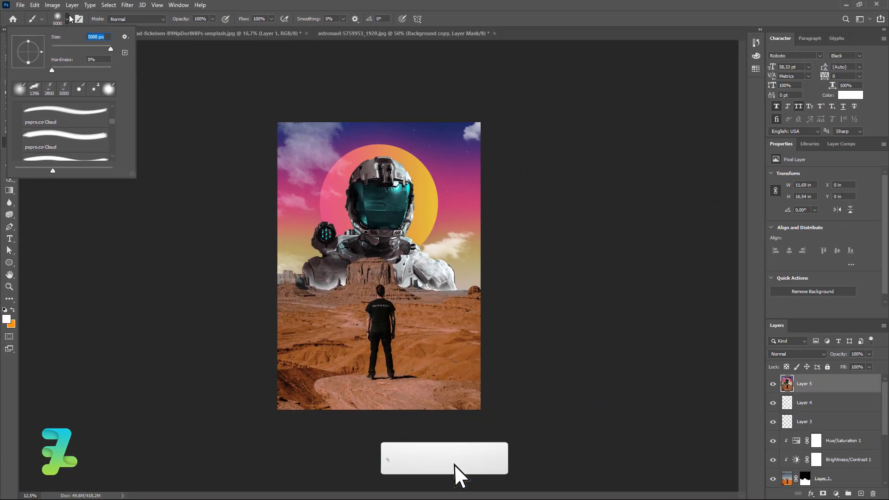
{"action": "left_click", "coordinate": [179, 132]}
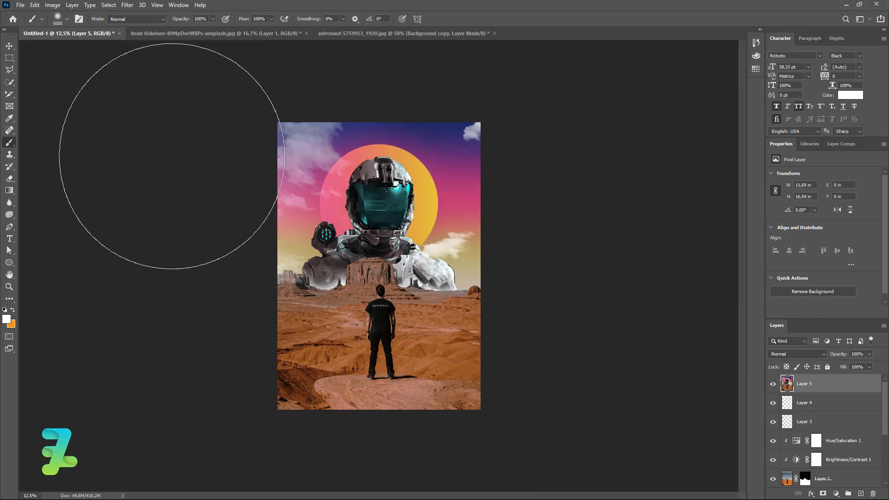
{"action": "key", "text": "ctrl+z"}
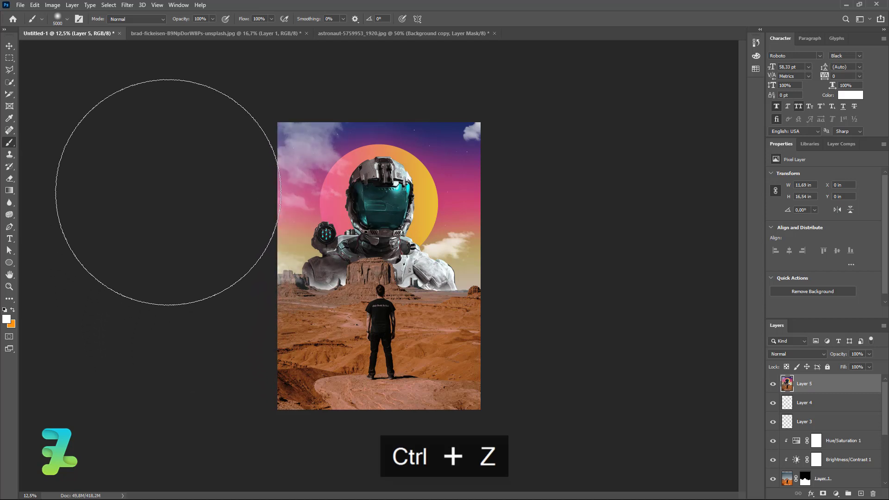
{"action": "key", "text": "bracketleft"}
{"action": "key", "text": "bracketleft"}
{"action": "key", "text": "bracketleft"}
{"action": "key", "text": "bracketleft"}
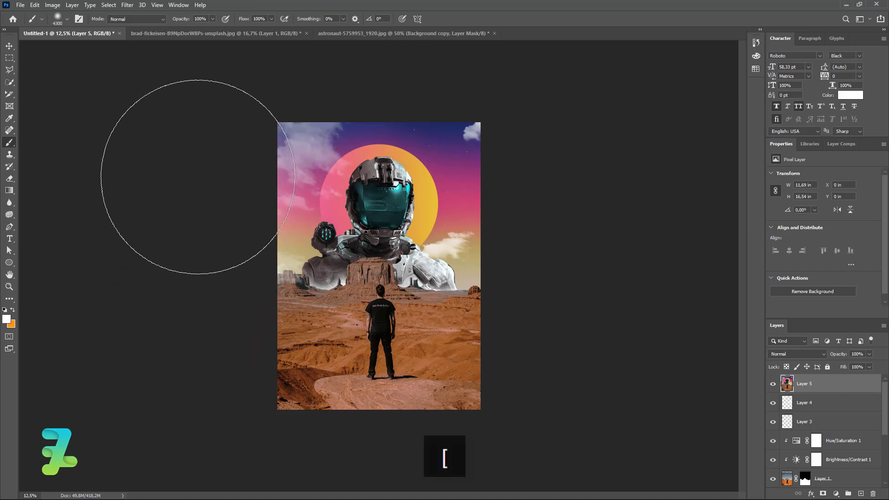
{"action": "key", "text": "bracketleft"}
{"action": "key", "text": "bracketleft"}
{"action": "key", "text": "bracketleft"}
{"action": "key", "text": "bracketleft"}
{"action": "key", "text": "bracketleft"}
{"action": "key", "text": "bracketleft"}
{"action": "key", "text": "bracketleft"}
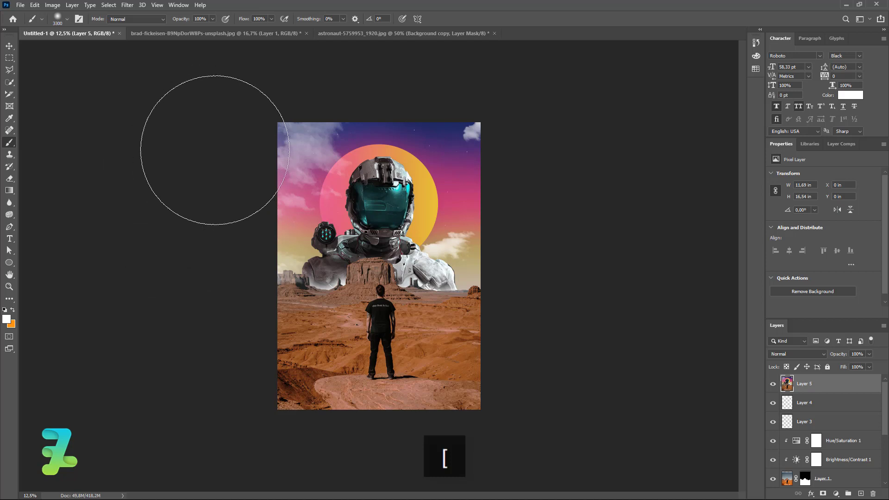
{"action": "key", "text": "bracketleft"}
{"action": "key", "text": "bracketleft"}
{"action": "key", "text": "bracketleft"}
{"action": "key", "text": "bracketleft"}
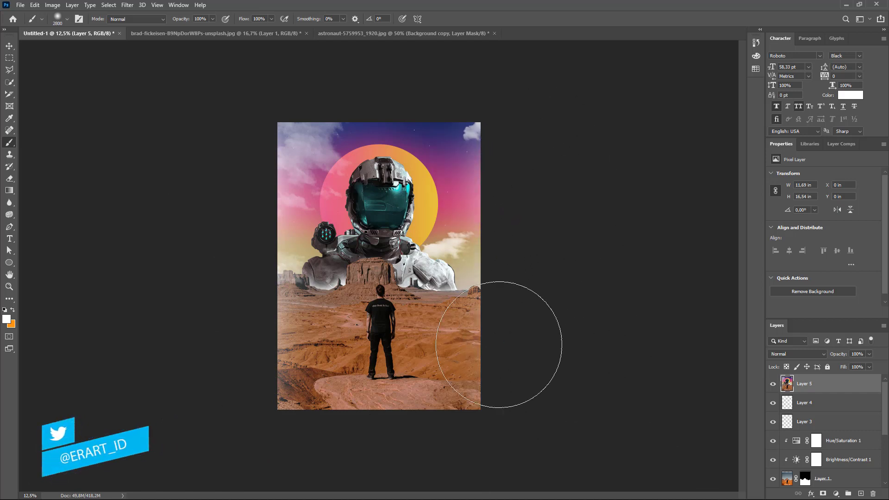
Set the foreground painting colour to near-black #101010
{"action": "left_click", "coordinate": [6, 319]}
{"action": "left_click", "coordinate": [386, 277]}
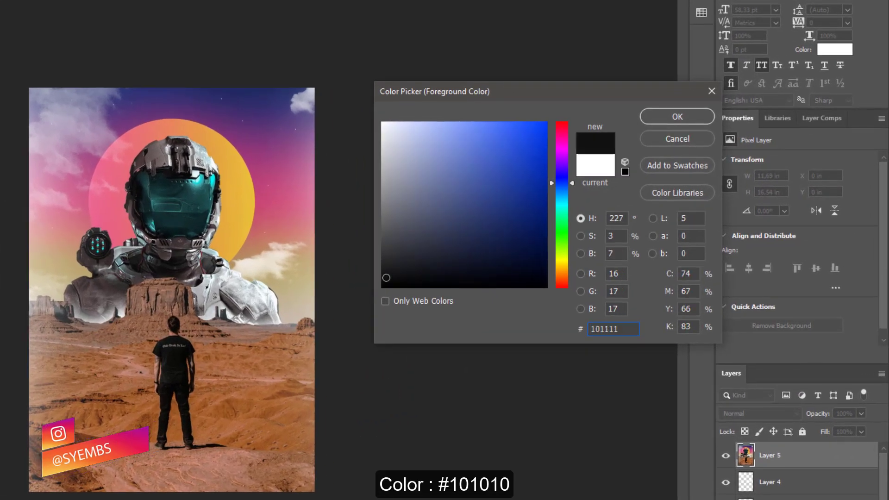
{"action": "left_click", "coordinate": [677, 116]}
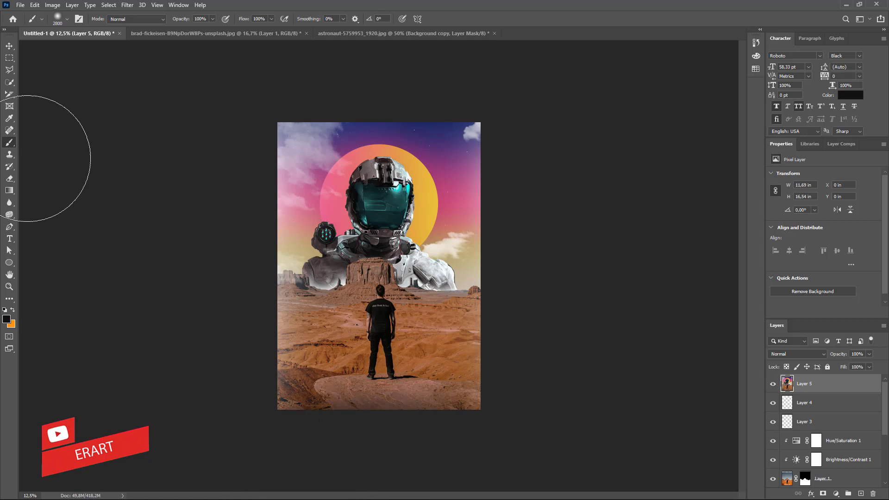
{"action": "left_click", "coordinate": [9, 45]}
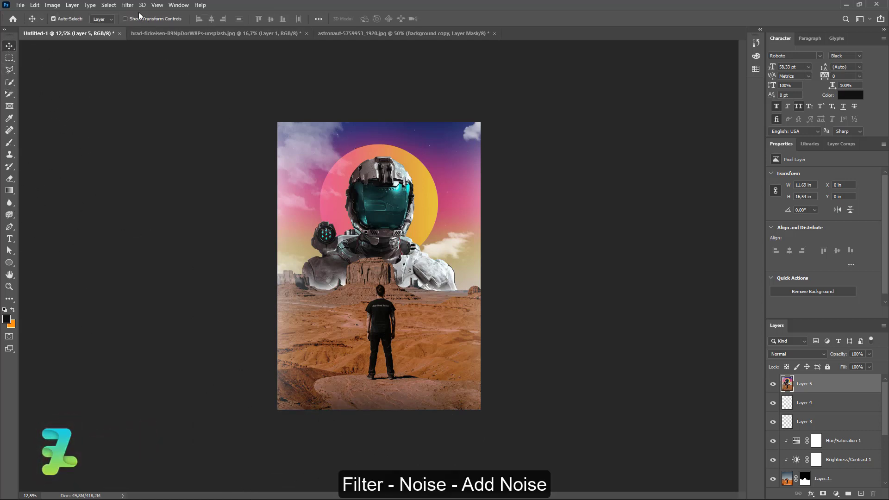
Apply Add Noise to merged Layer 5: Amount 10%, Gaussian, Monochromatic
{"action": "left_click", "coordinate": [127, 5]}
{"action": "mouse_move", "coordinate": [179, 135]}
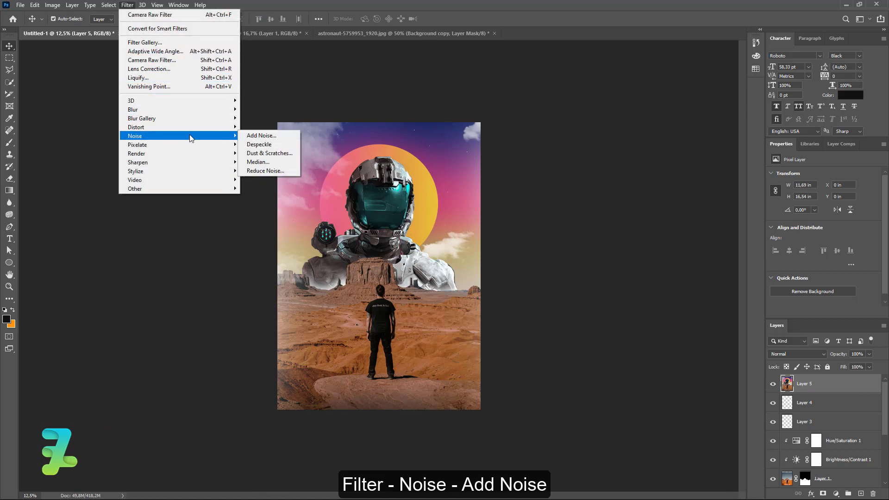
{"action": "left_click", "coordinate": [253, 136]}
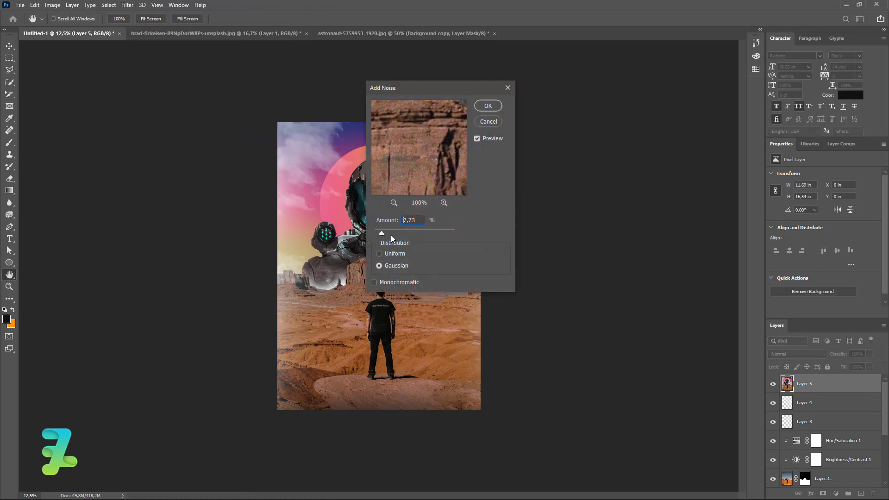
{"action": "left_click_drag", "start_coordinate": [391, 235], "coordinate": [394, 235]}
{"action": "left_click_drag", "start_coordinate": [419, 89], "coordinate": [583, 88]}
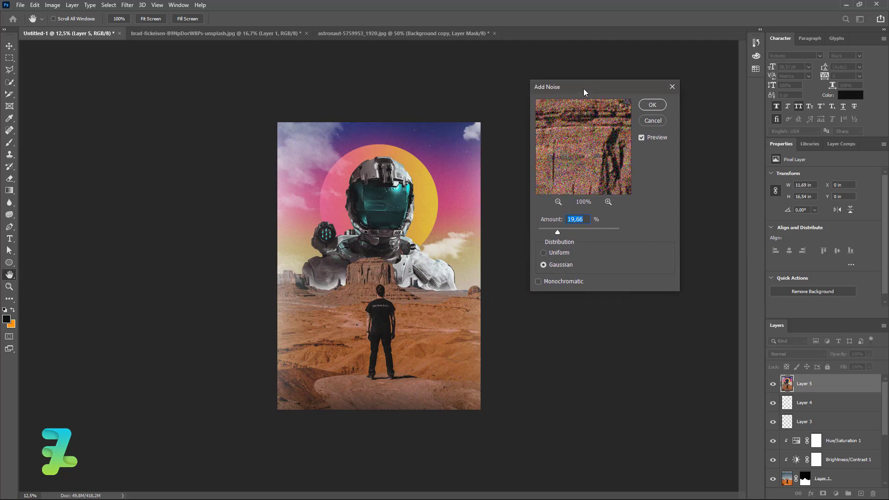
{"action": "key", "text": "ctrl+equal"}
{"action": "key", "text": "ctrl+equal"}
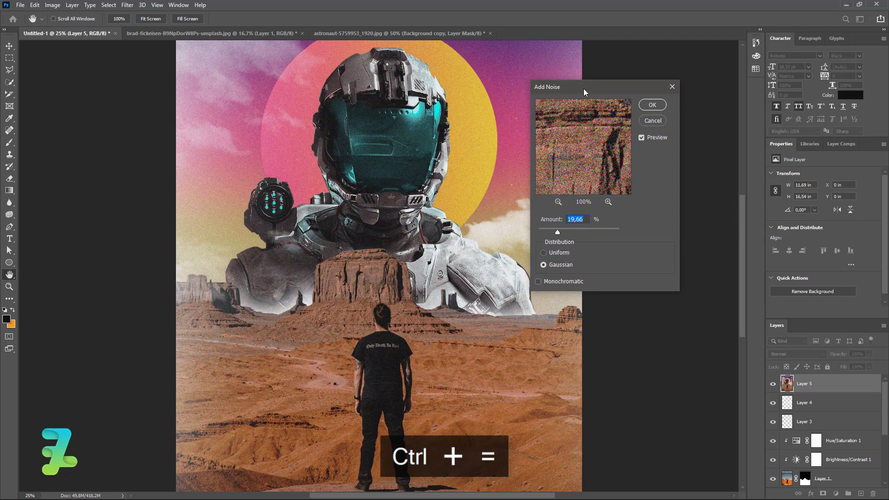
{"action": "left_click", "coordinate": [539, 280]}
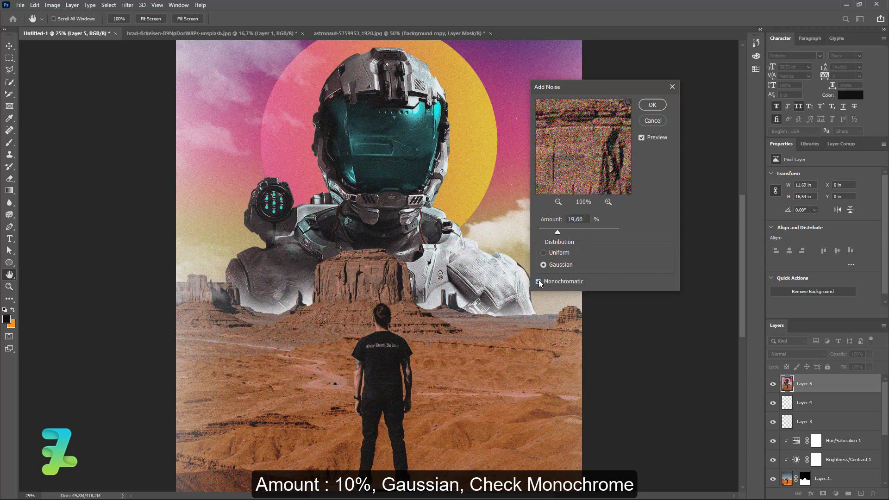
{"action": "left_click", "coordinate": [544, 264]}
{"action": "left_click_drag", "start_coordinate": [557, 232], "coordinate": [549, 232]}
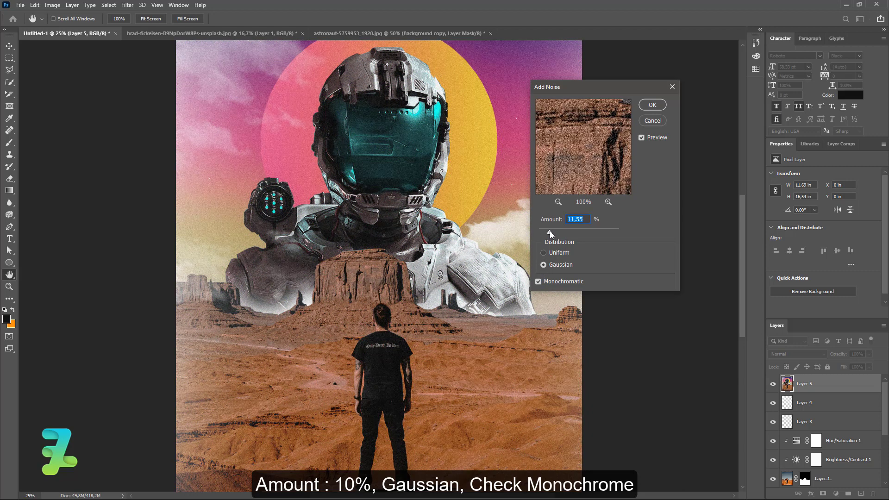
{"action": "type", "text": "10"}
{"action": "left_click", "coordinate": [652, 105]}
{"action": "key", "text": "ctrl+minus"}
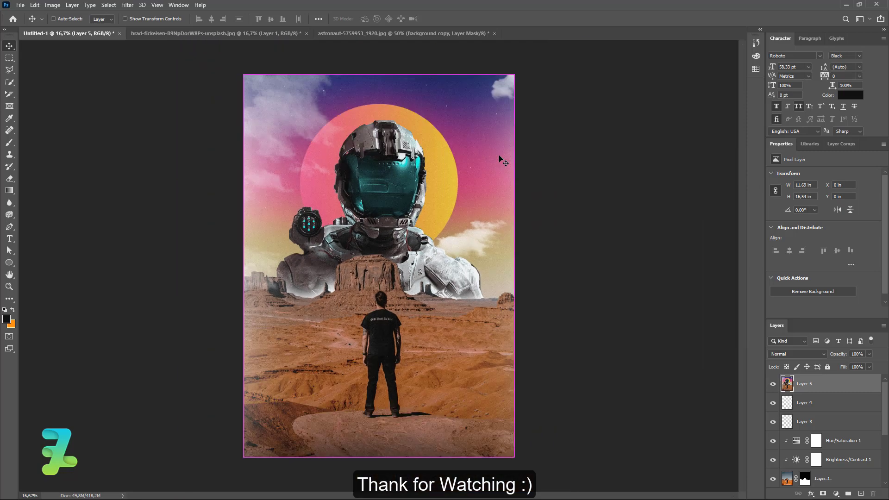